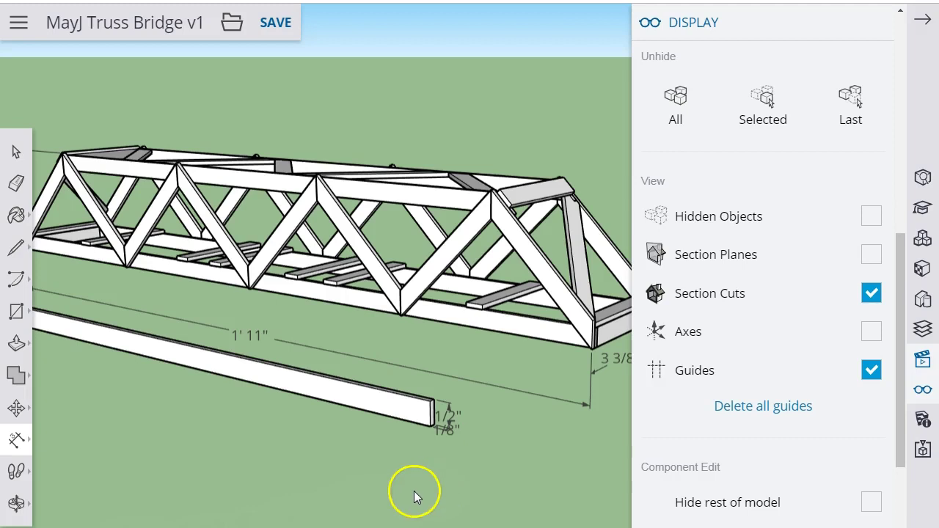
Examine the finished truss bridge model, including its overall dimensions and the separate sample beam in front of it.
middle_drag(406, 486, 348, 471)
scroll(295, 430, up, 1)
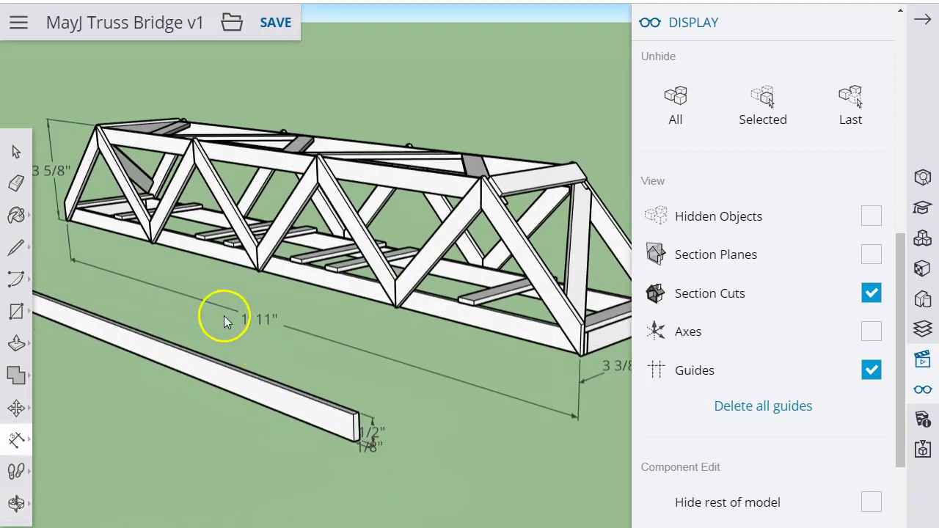
scroll(347, 439, up, 2)
scroll(377, 451, down, 3)
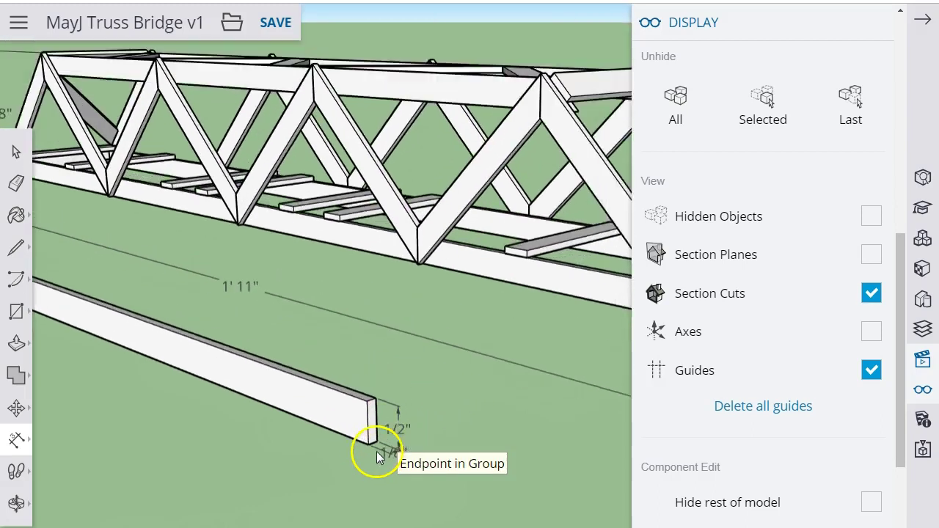
scroll(409, 396, down, 1)
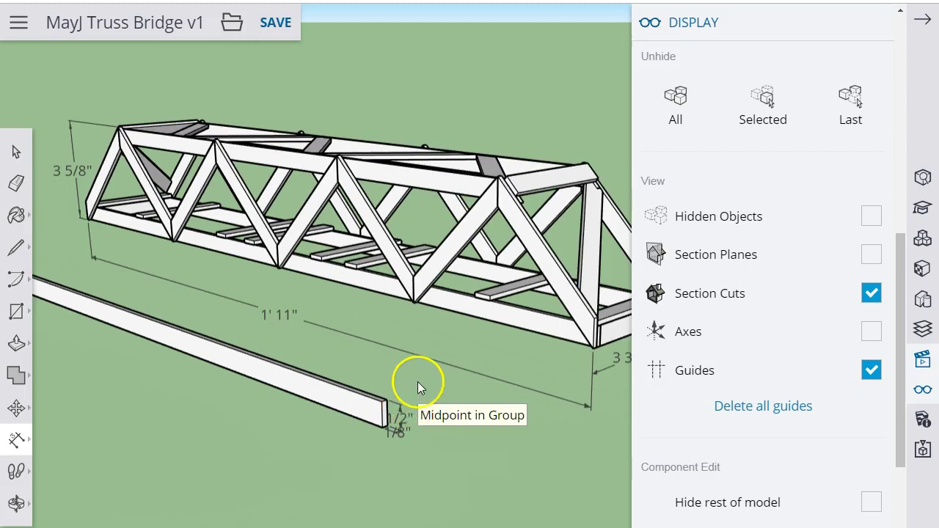
middle_drag(417, 382, 383, 456)
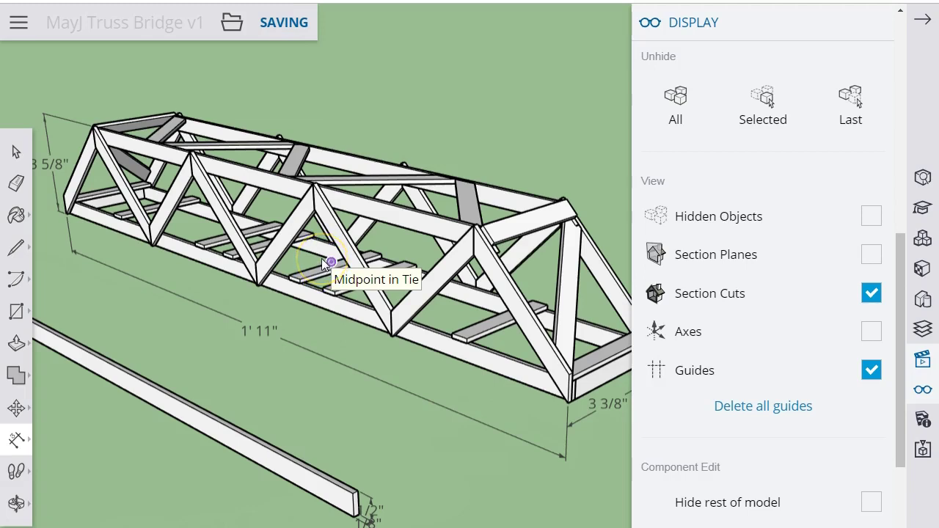
click(312, 319)
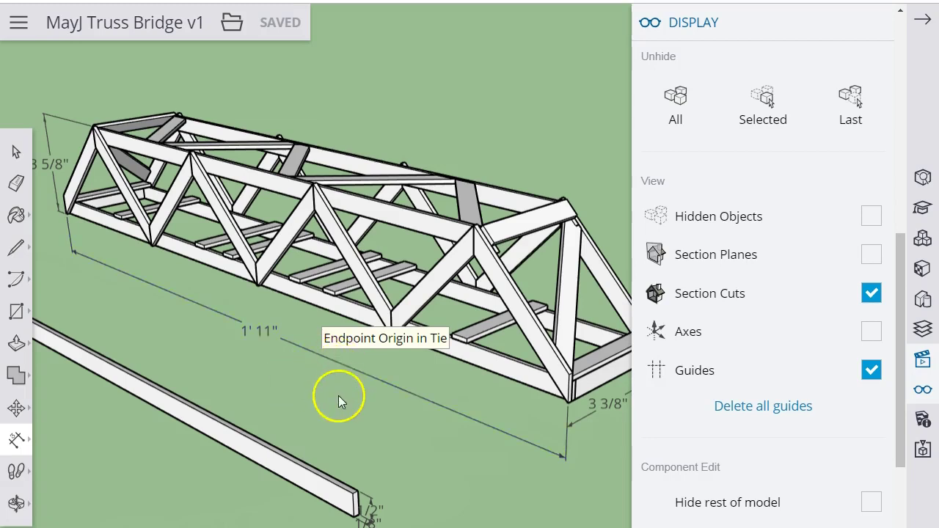
middle_drag(338, 396, 440, 369)
key(t)
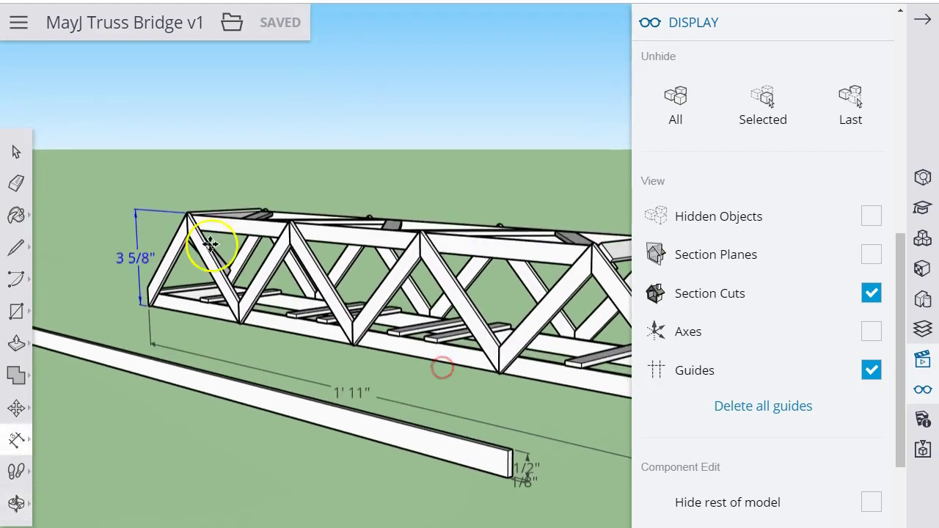
Create a new model from the Simple Template - Feet and Inches and delete the default person figure.
click(231, 22)
click(236, 57)
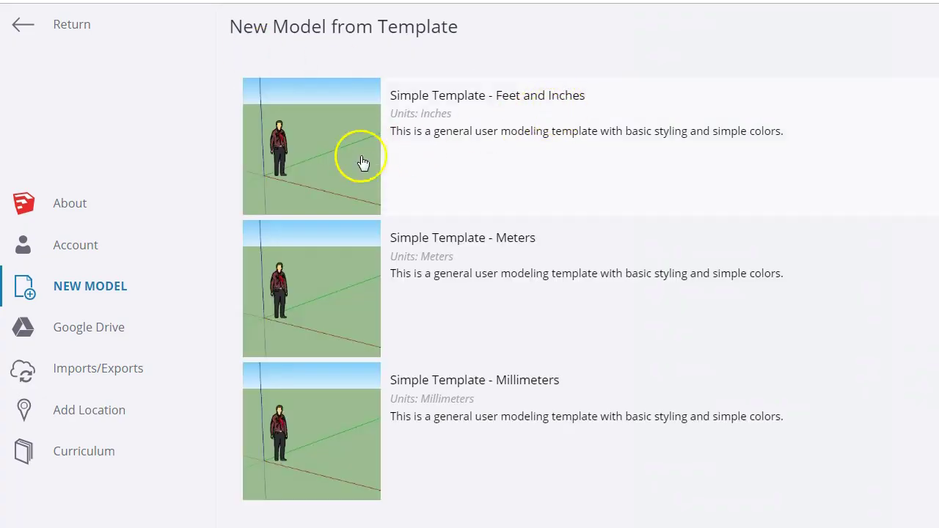
click(357, 161)
click(295, 328)
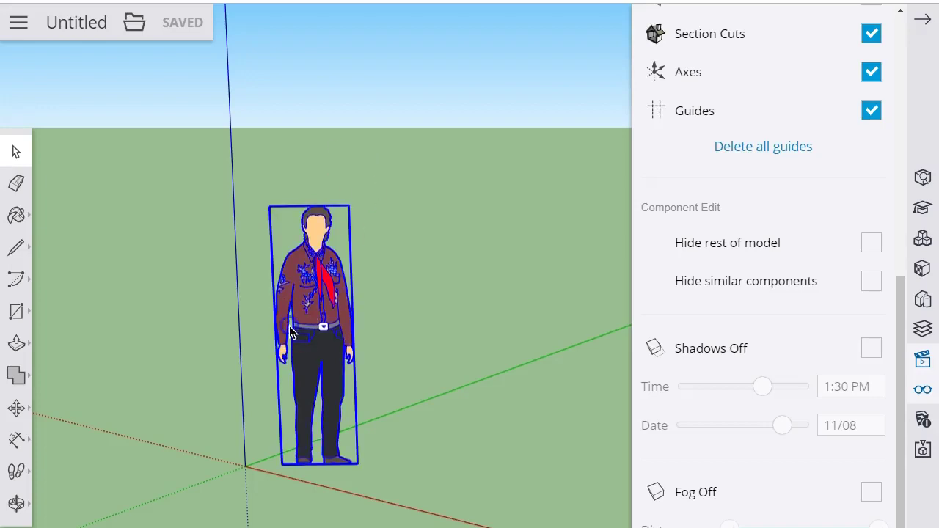
key(Delete)
click(331, 360)
click(384, 380)
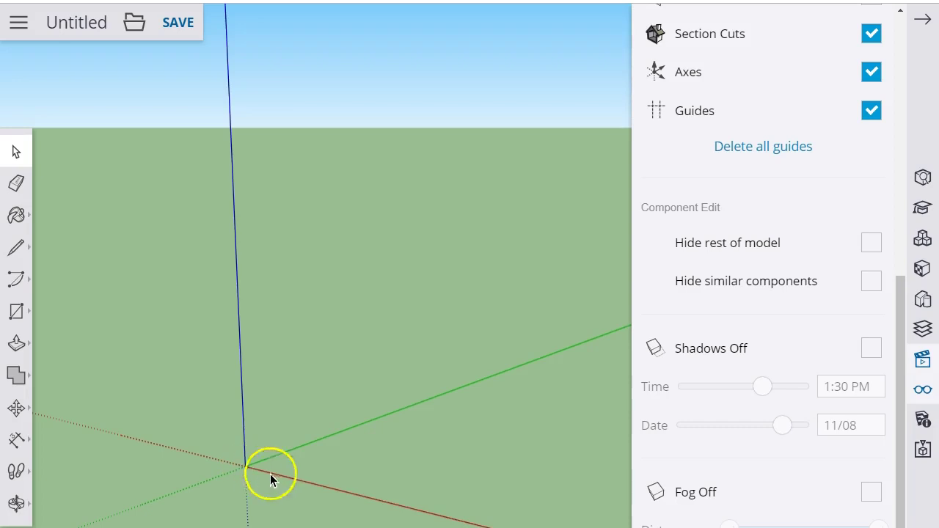
In the straight-on right side view, draw an upright rectangle .5" by 1/8" with its first corner at the origin.
click(922, 356)
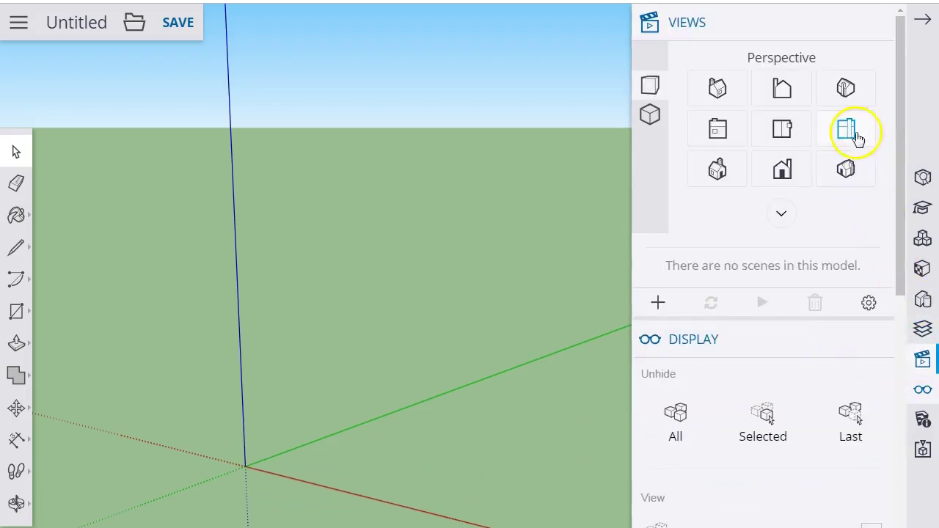
click(849, 129)
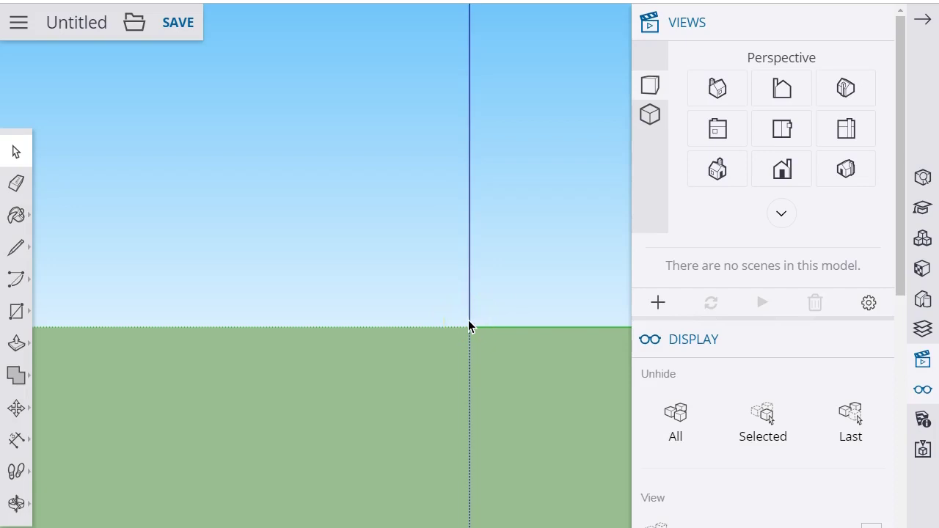
key(r)
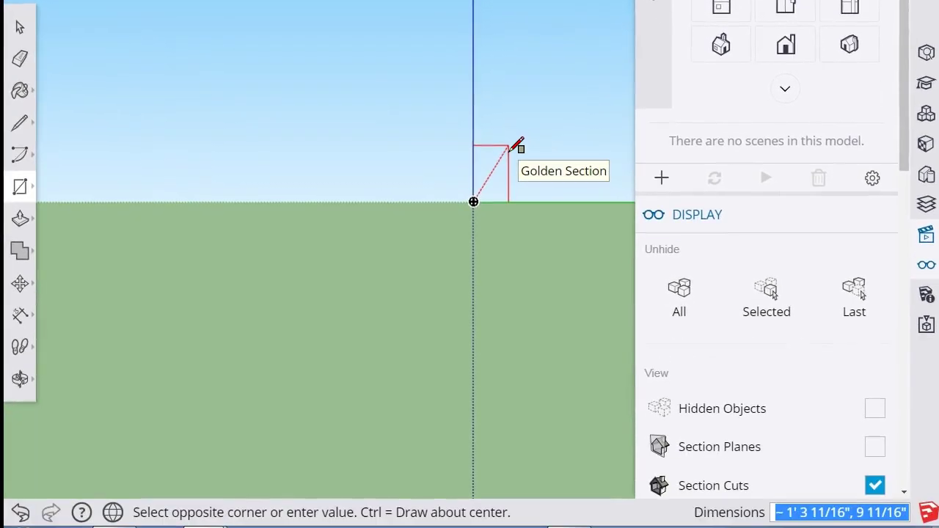
text(.5,)
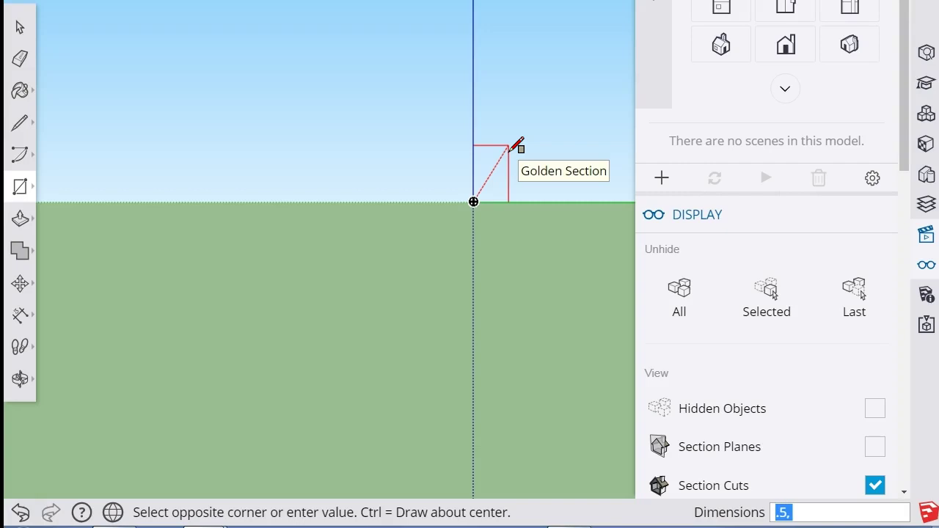
text(1/8)
key(Return)
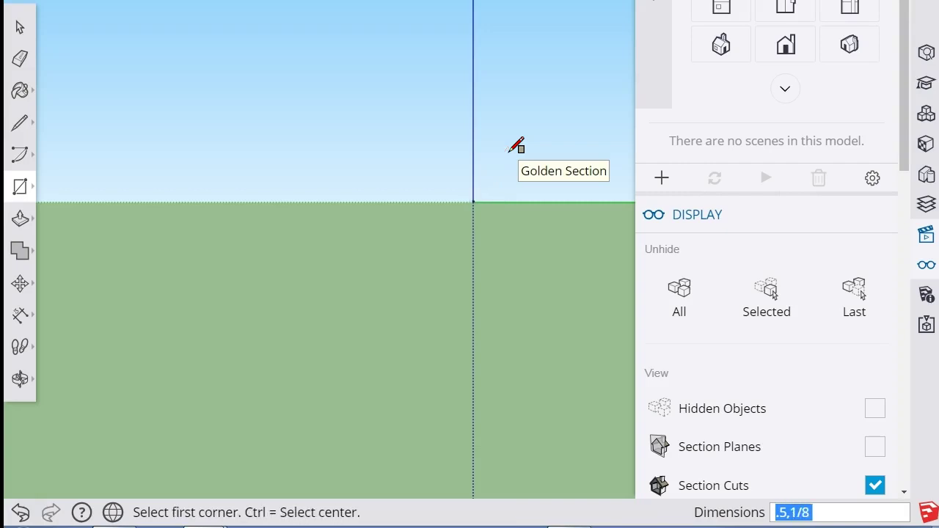
Extrude the small rectangle at the origin along the red axis into a 1' 11" long beam.
middle_drag(504, 163, 491, 205)
scroll(459, 212, up, 6)
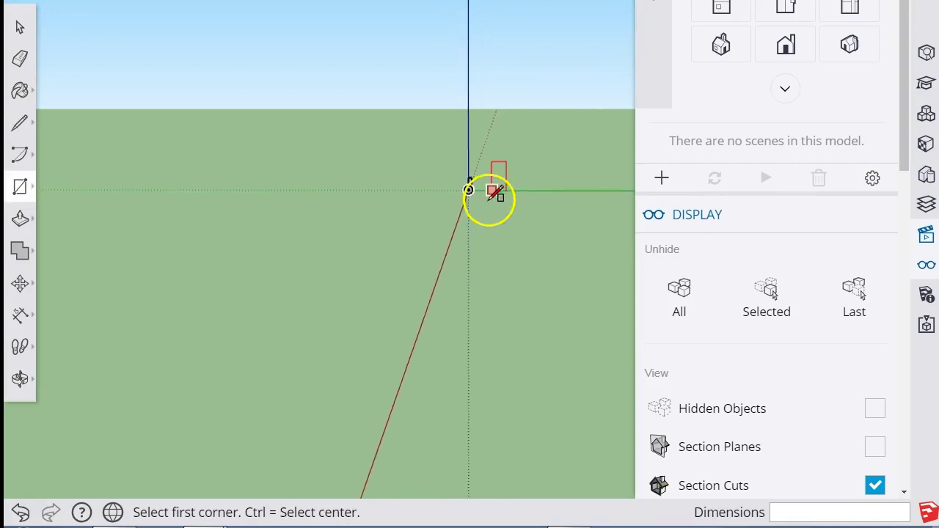
scroll(475, 188, up, 2)
middle_drag(474, 188, 467, 214)
scroll(455, 210, up, 3)
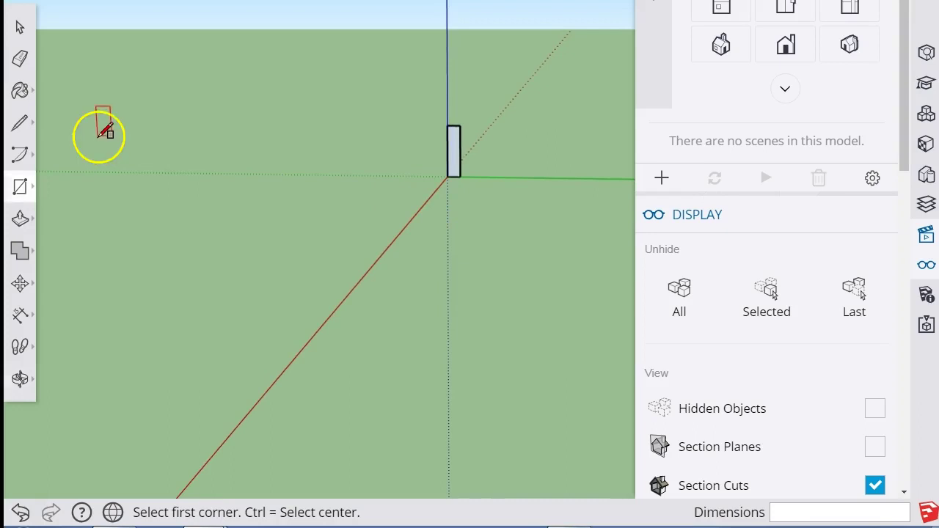
key(p)
drag(453, 161, 340, 285)
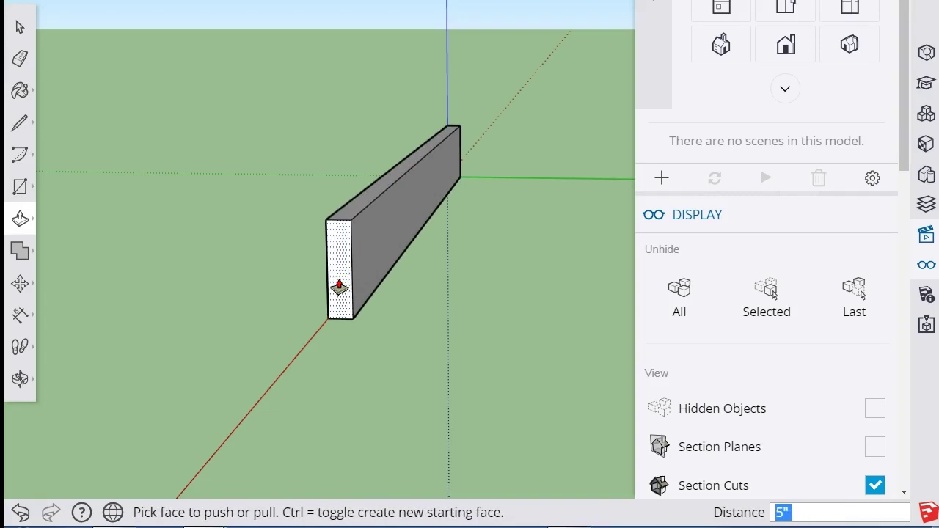
click(339, 287)
click(339, 286)
scroll(348, 293, down, 5)
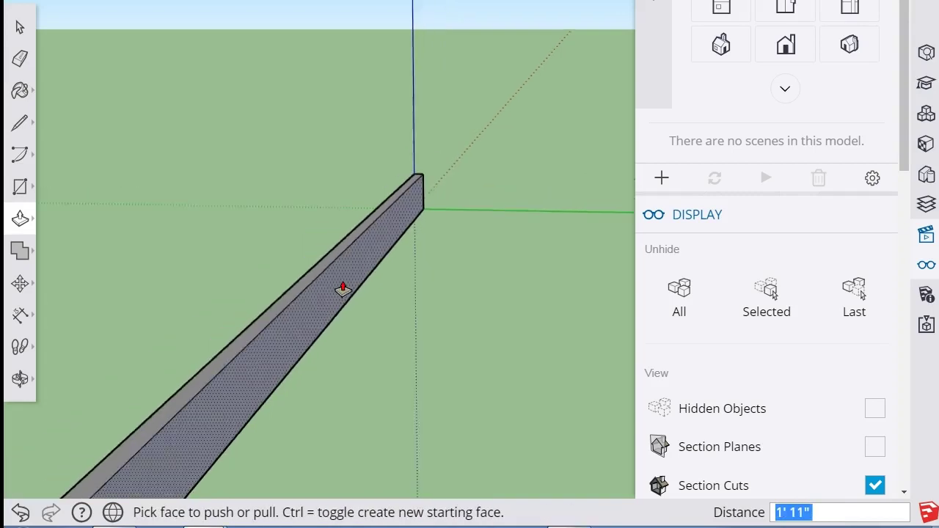
Select the whole solid and make it a component with the definition name beam.
middle_drag(363, 367, 341, 343)
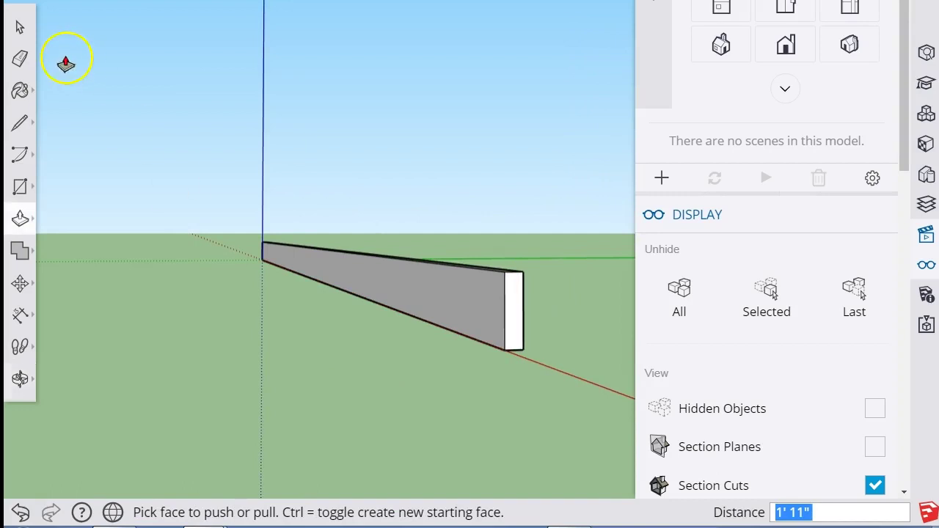
click(20, 27)
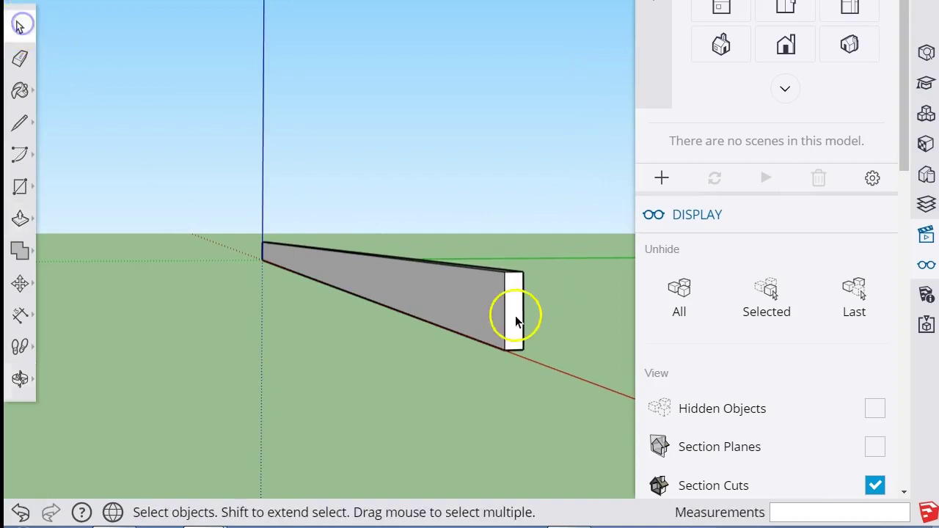
click(479, 312)
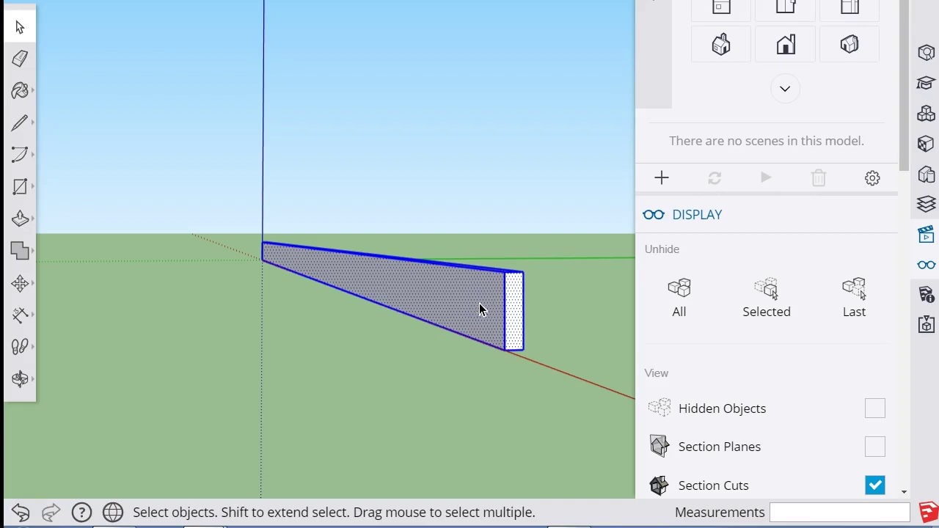
right_click(480, 309)
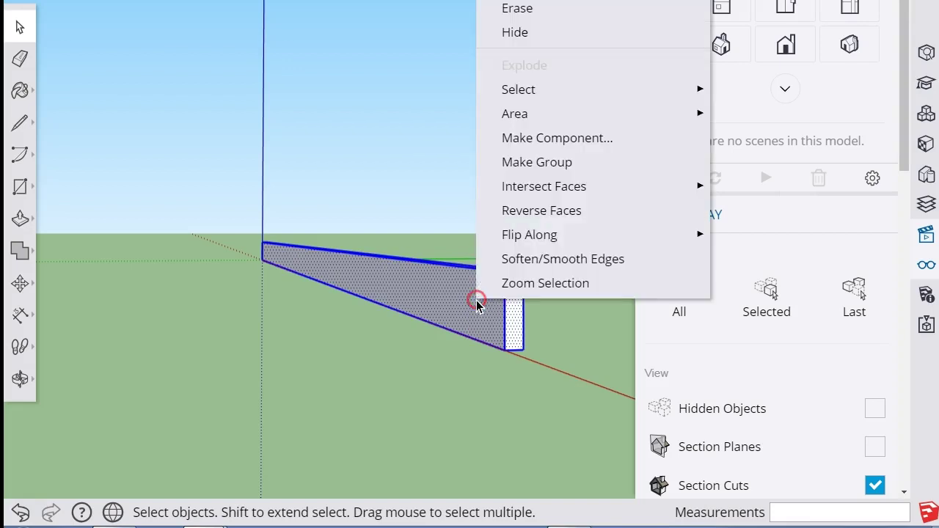
click(530, 144)
text(bea)
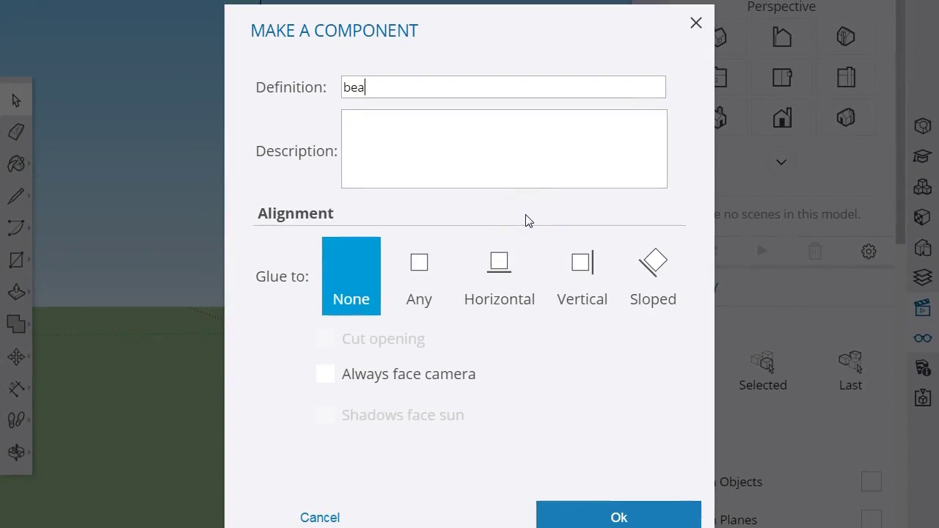
text(m)
click(664, 506)
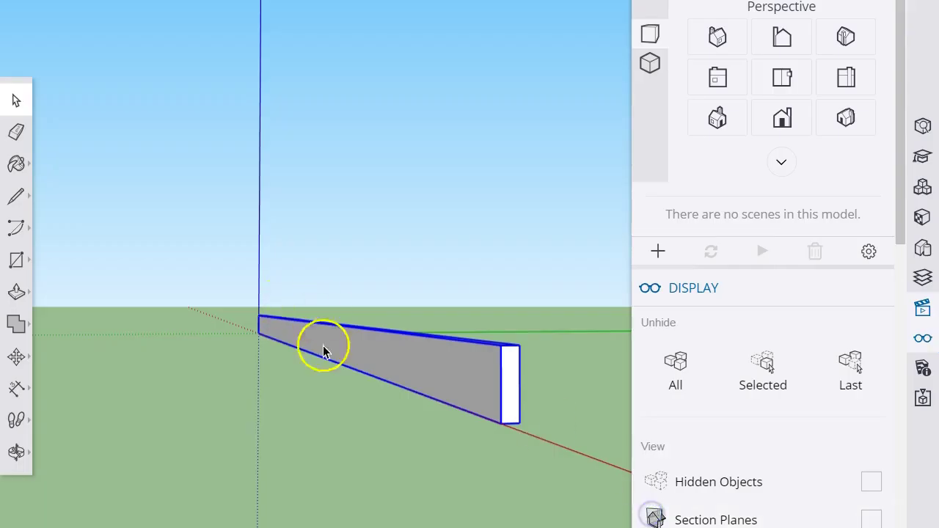
Place a vertical tape-measure guide 11 1/2" from the beam's far end, at the middle of its length.
middle_drag(321, 345, 287, 373)
key(space)
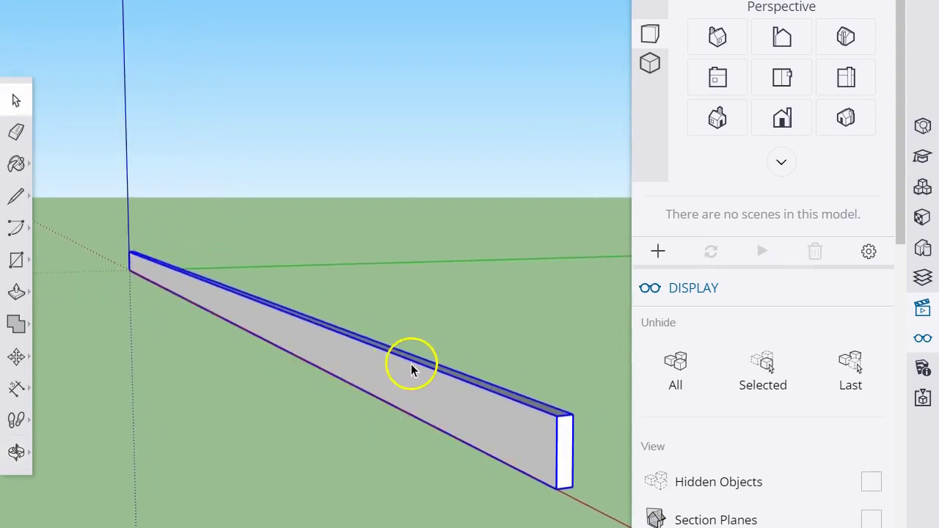
mouse_move(183, 398)
middle_down()
mouse_move(210, 404)
mouse_move(198, 405)
middle_up()
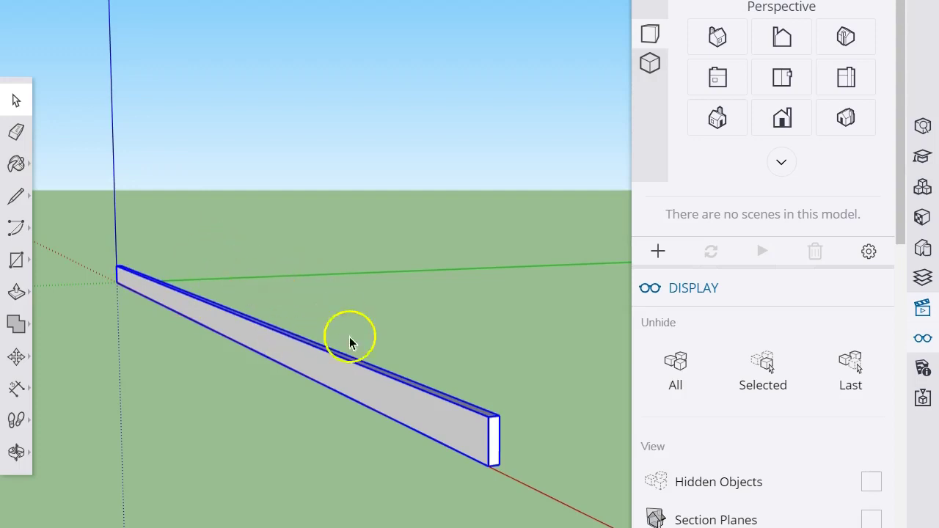
middle_drag(353, 455, 348, 412)
click(16, 387)
click(66, 298)
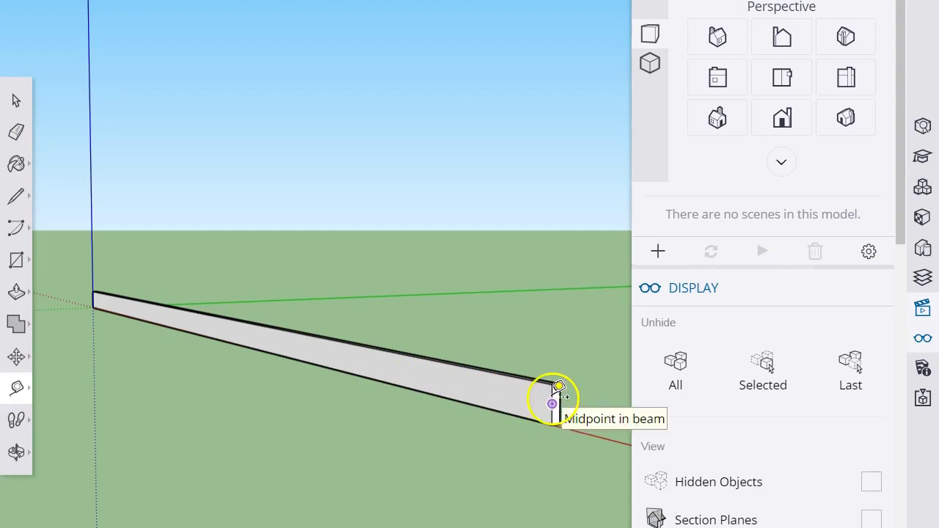
click(551, 404)
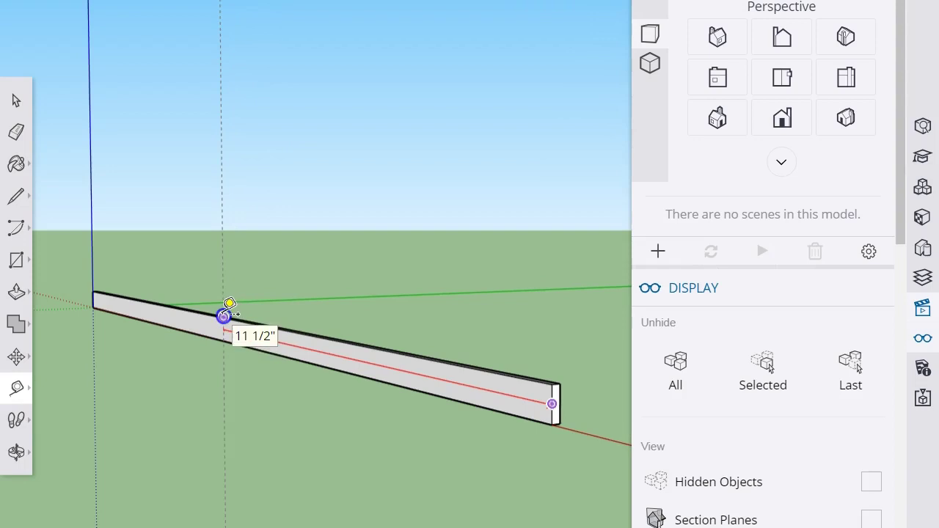
click(379, 400)
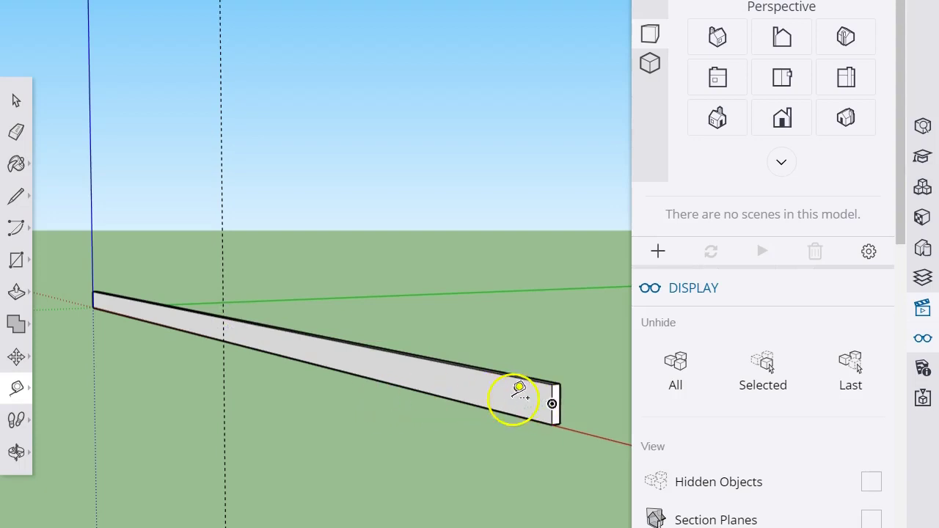
Place a second vertical guide halfway between the centre guide and the beam's far end, 1' 5 1/4" from the origin.
click(549, 400)
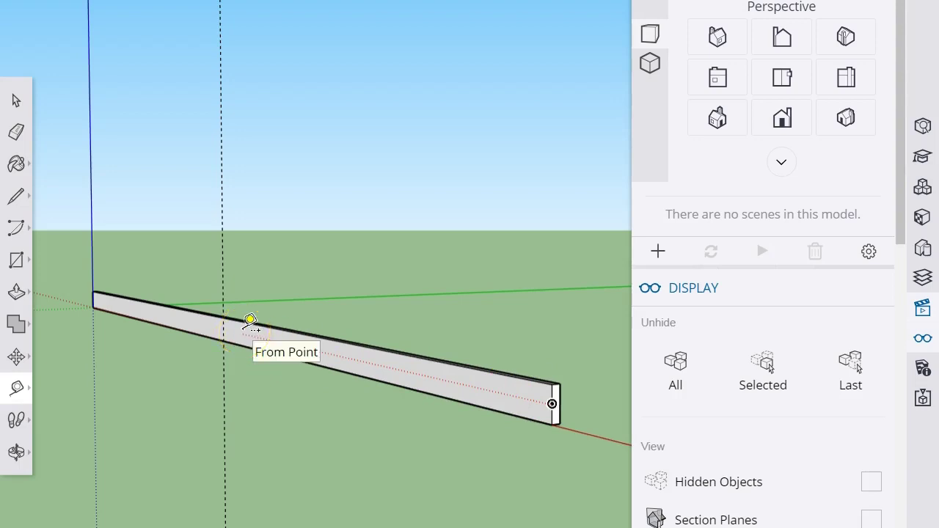
click(551, 398)
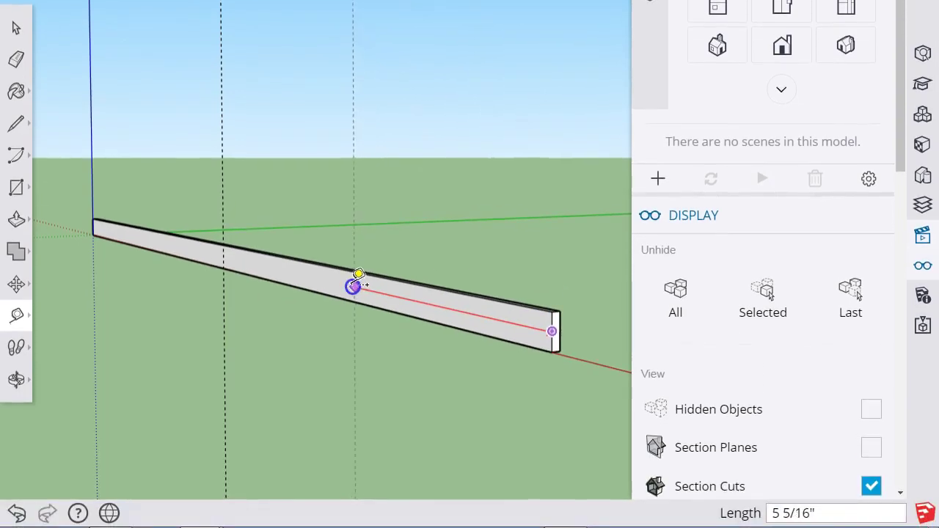
click(348, 285)
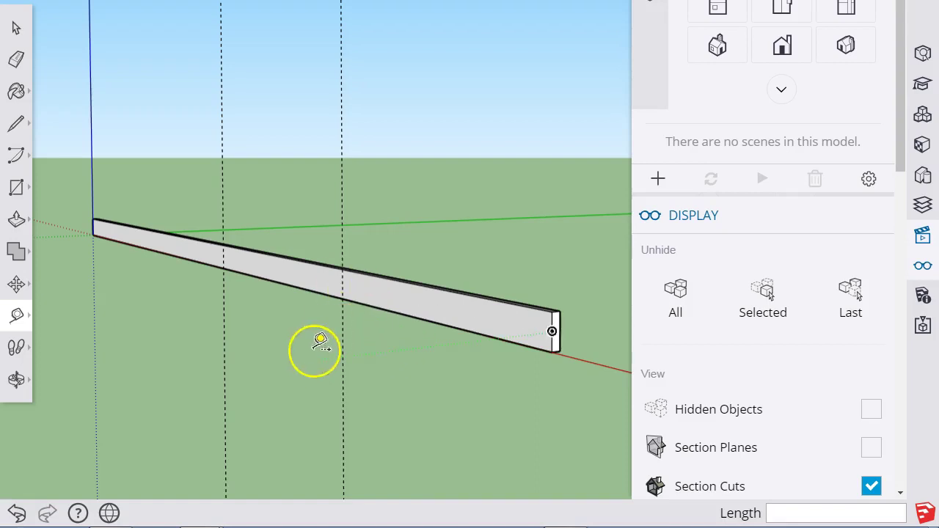
Place a third vertical guide measured from the beam's origin end, about halfway to the centre guide.
middle_drag(349, 349, 486, 356)
scroll(487, 356, down, 3)
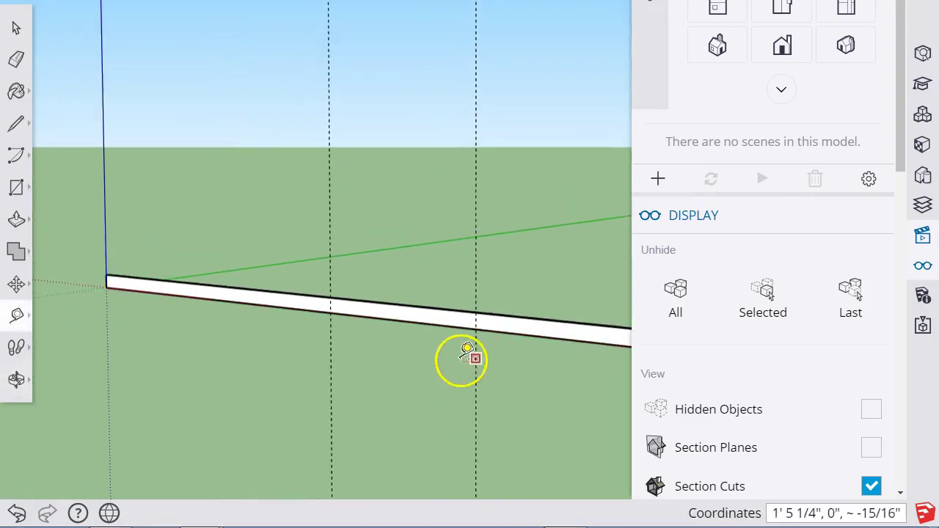
scroll(150, 315, up, 5)
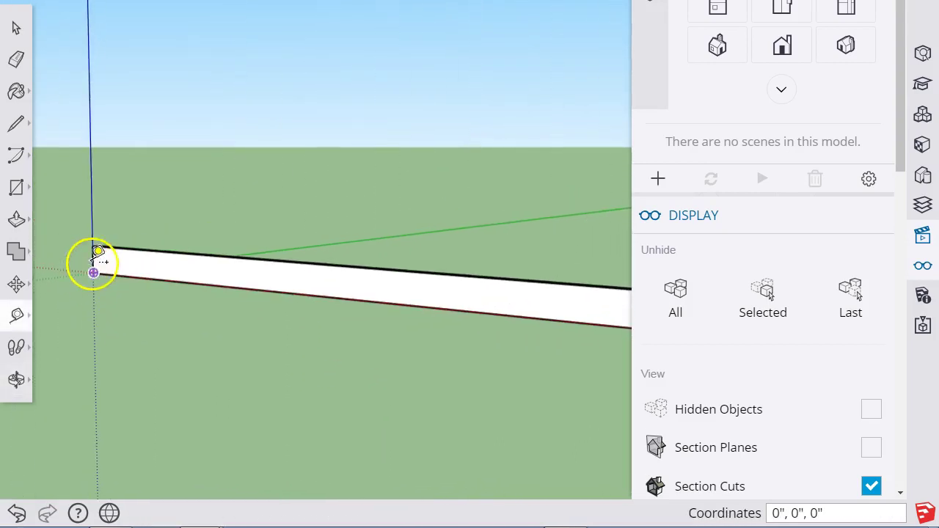
click(93, 261)
text(5)
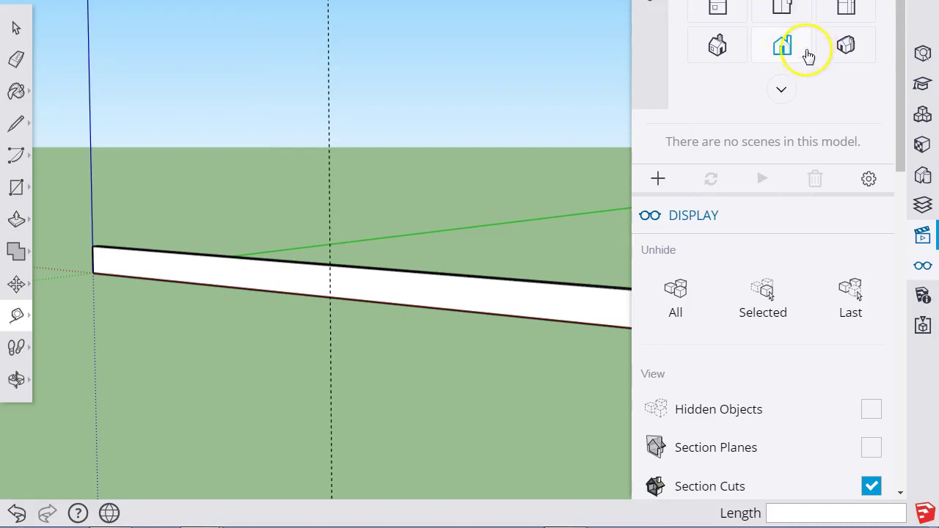
Copy the bottom beam and paste the copy just in front of the original, near the origin.
click(798, 47)
scroll(264, 227, down, 3)
scroll(443, 225, up, 1)
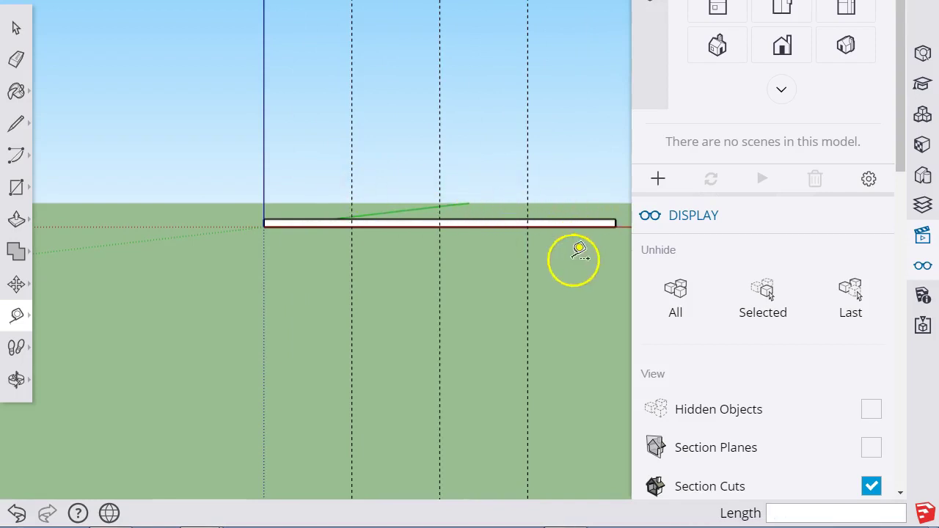
scroll(419, 247, up, 2)
middle_drag(404, 230, 379, 316)
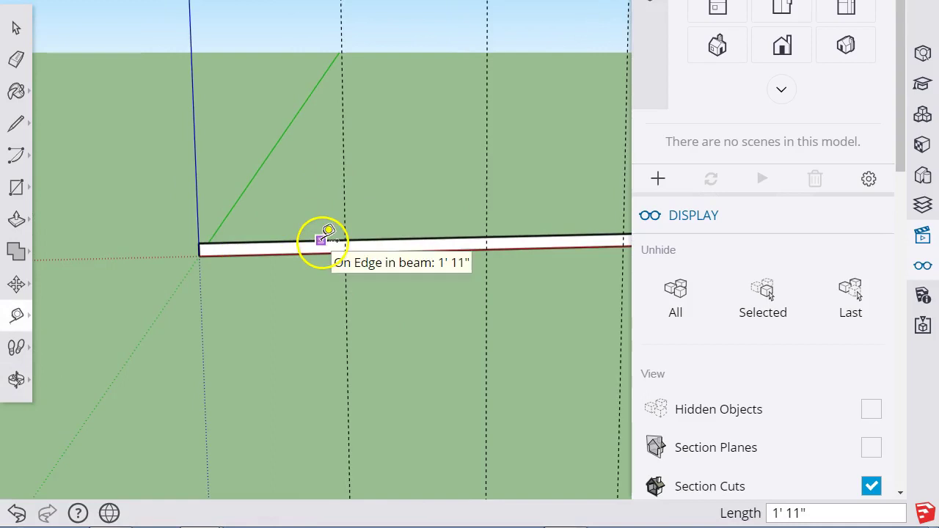
click(18, 27)
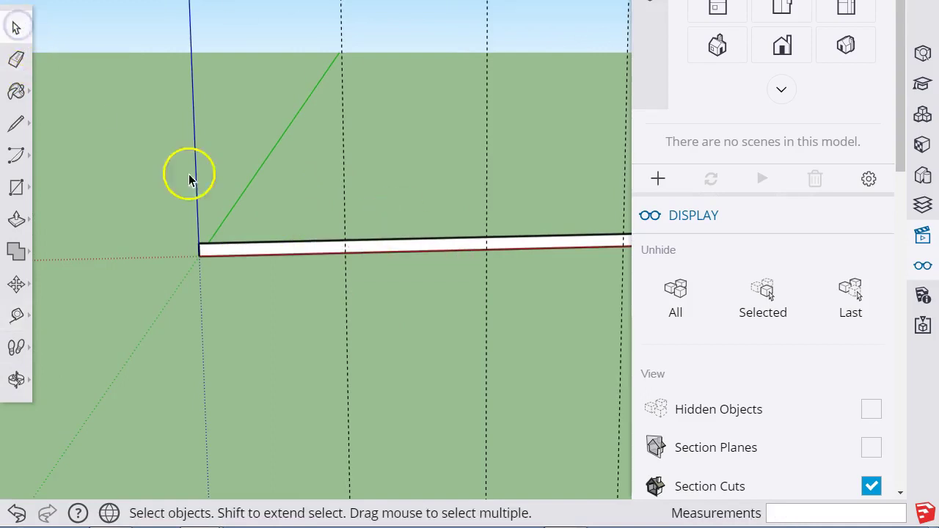
click(272, 251)
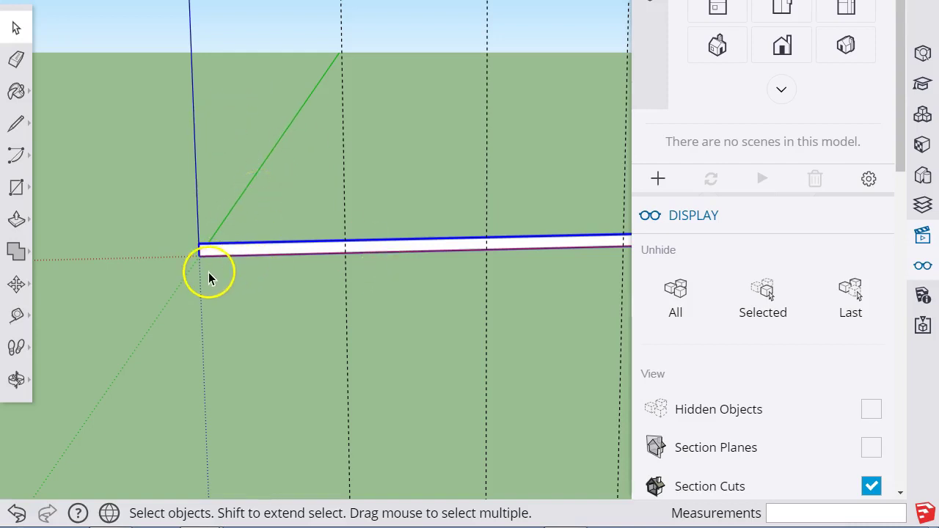
key(ctrl+v)
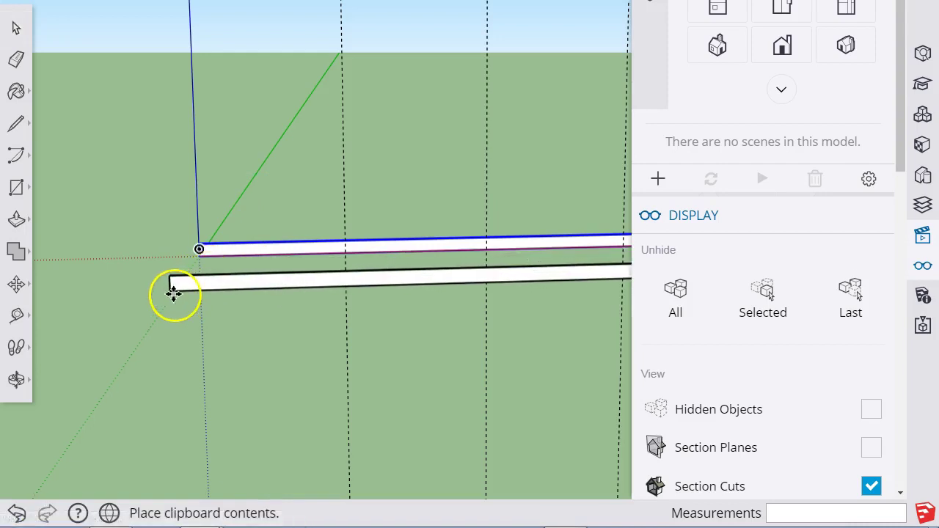
click(176, 296)
Rotate the pasted beam copy upward by 45 degrees about its lower corner at the origin end.
key(m)
scroll(95, 270, up, 2)
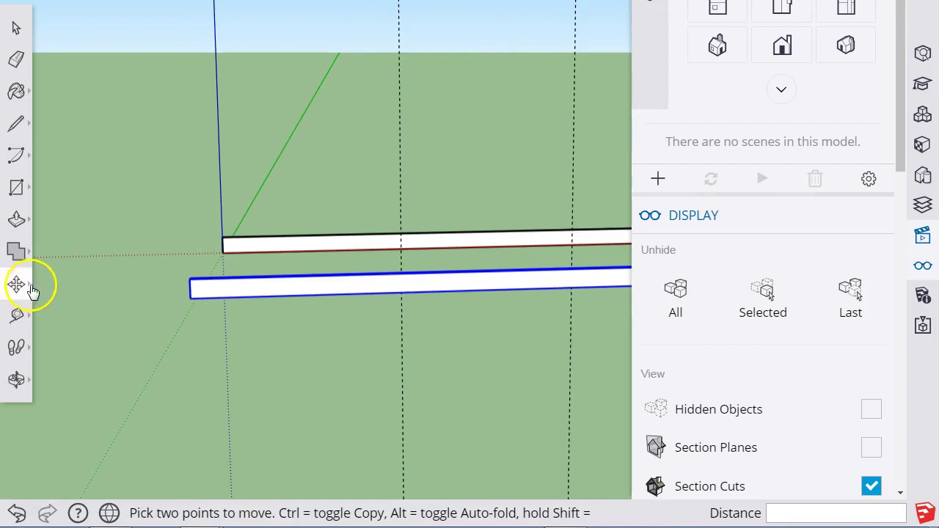
click(17, 283)
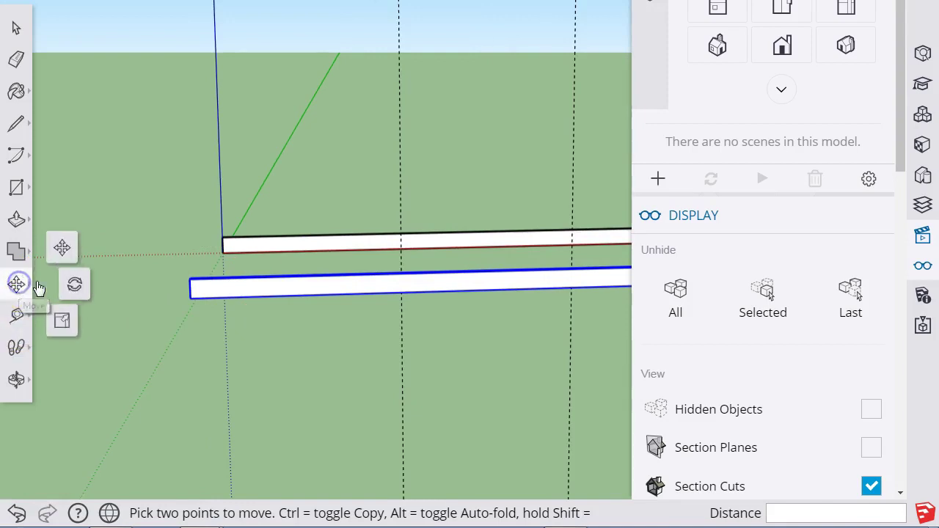
click(69, 283)
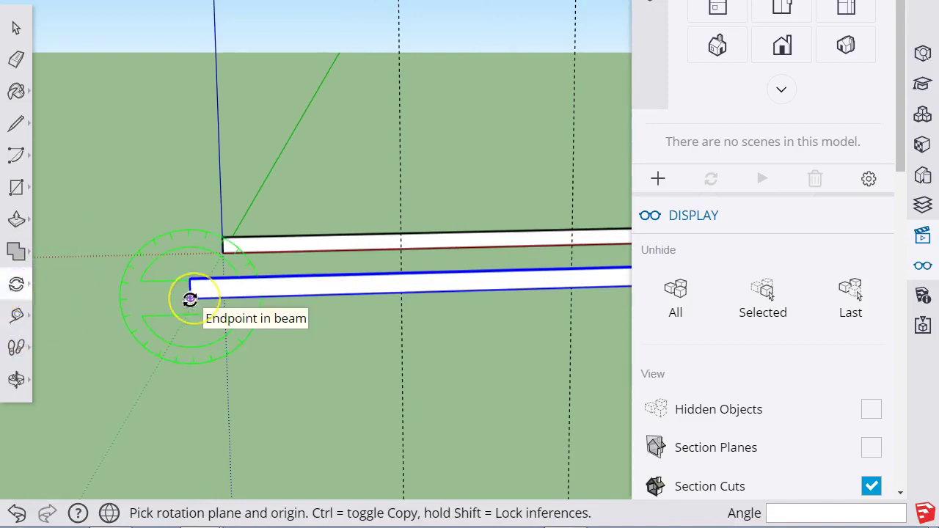
click(190, 299)
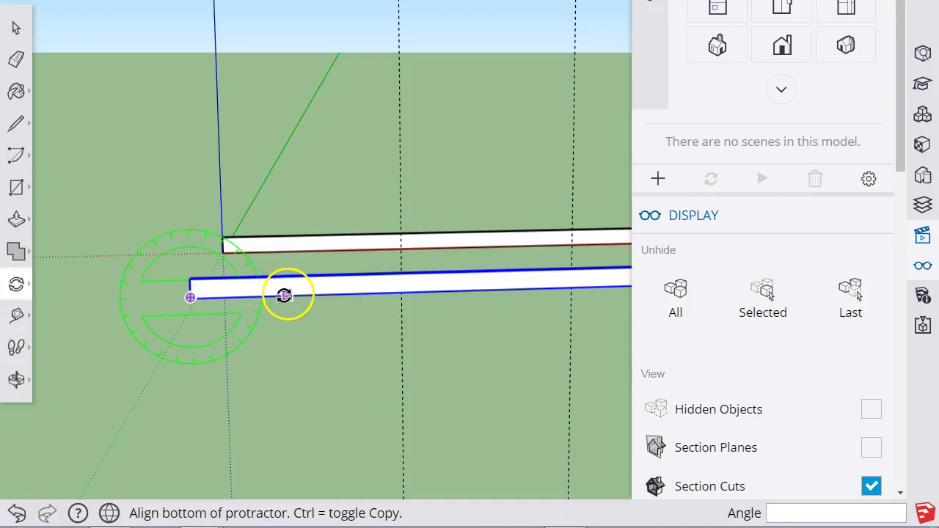
click(287, 293)
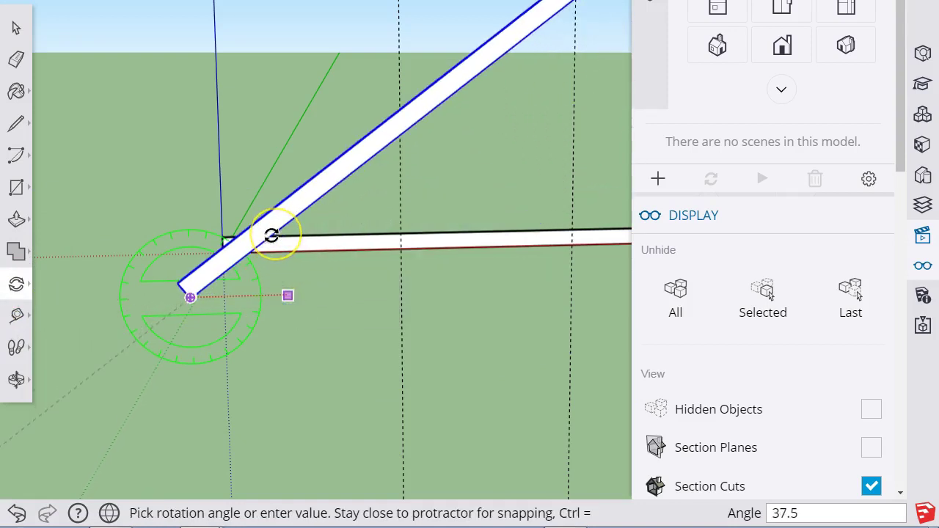
key(Return)
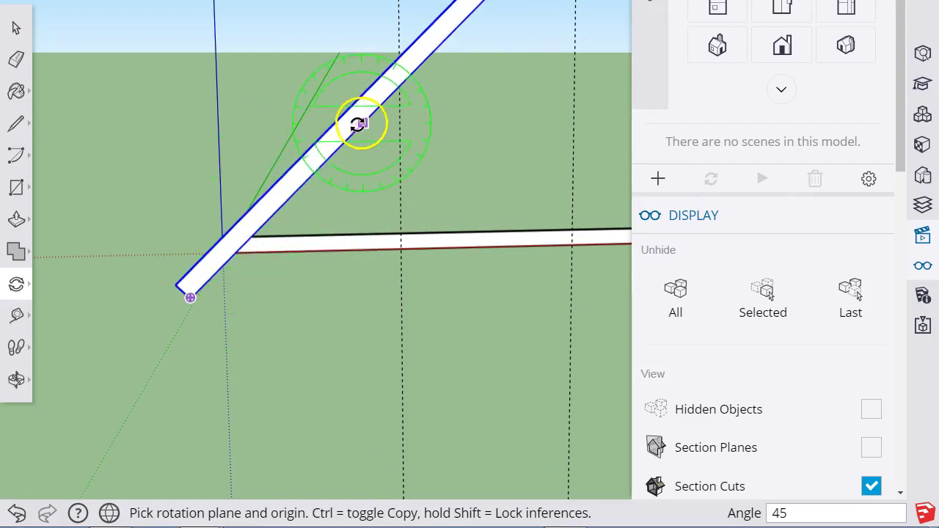
Explode the rotated beam copy so it is independent of the beam component.
scroll(173, 307, up, 2)
scroll(174, 307, up, 2)
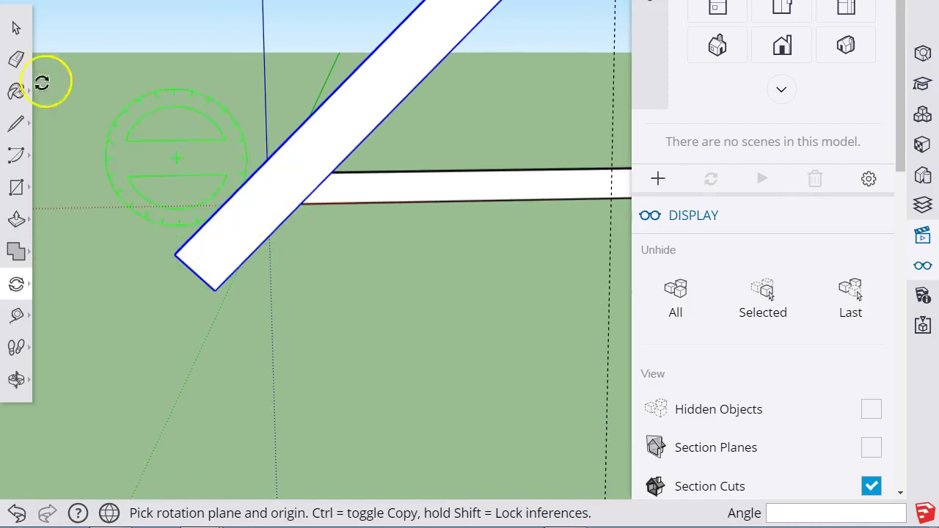
click(15, 27)
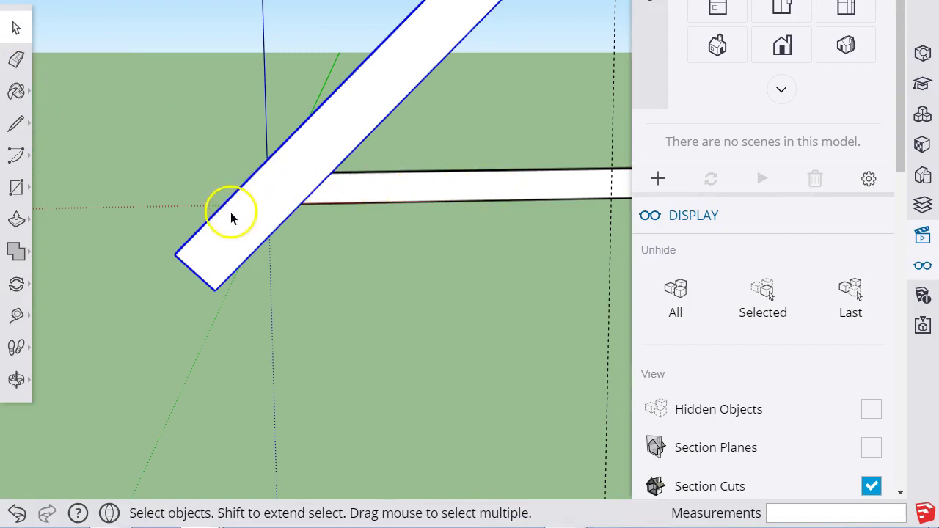
middle_drag(272, 262, 356, 272)
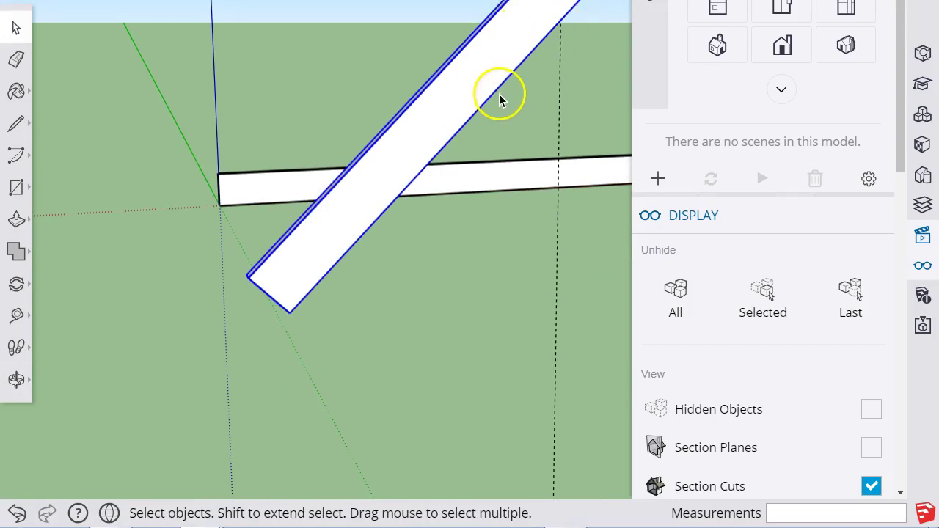
right_click(298, 275)
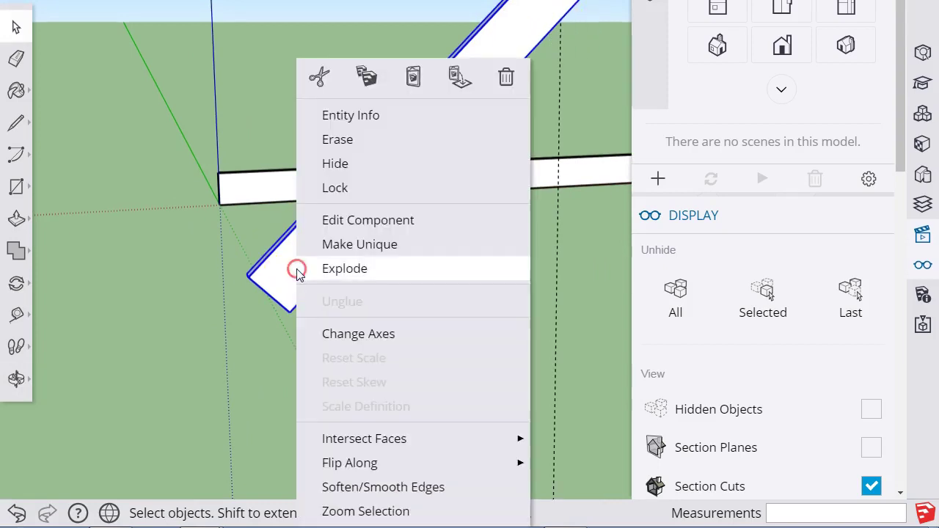
click(344, 269)
click(396, 281)
Select all the geometry of the exploded diagonal beam and make it a group.
triple_click(311, 265)
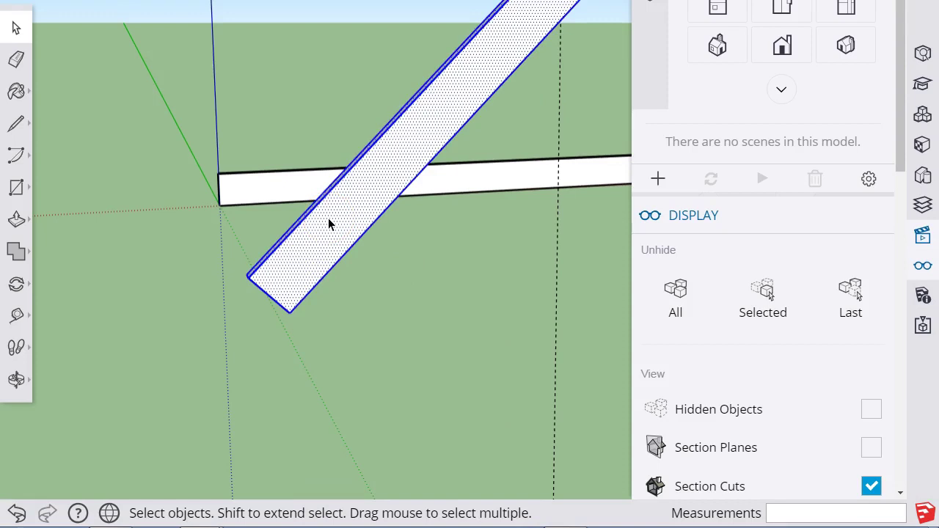
click(319, 239)
right_click(321, 240)
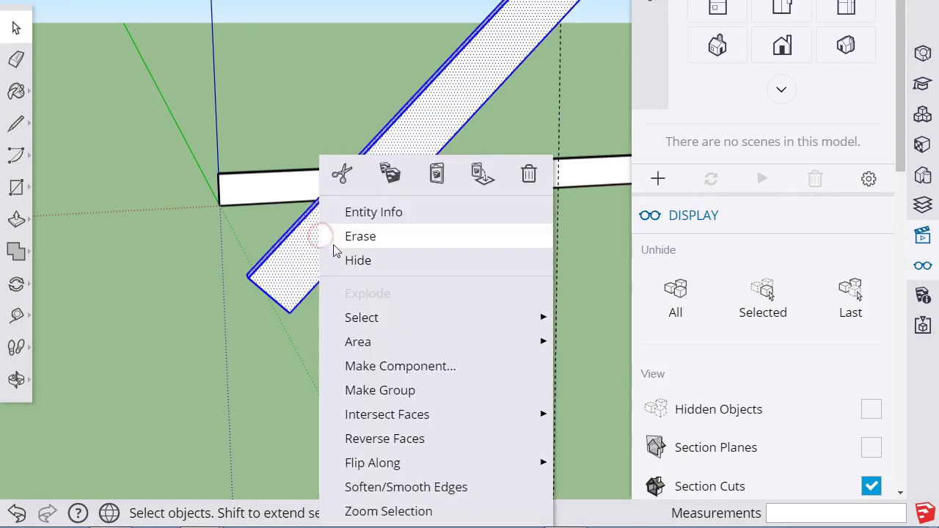
click(377, 391)
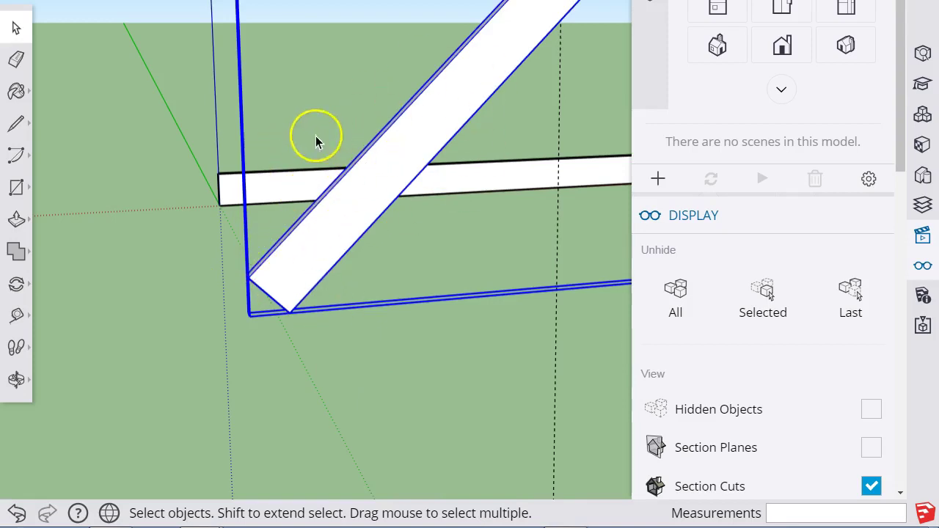
Open the diagonal's group and draw a vertical line from its lowest corner up to its upper edge.
double_click(290, 272)
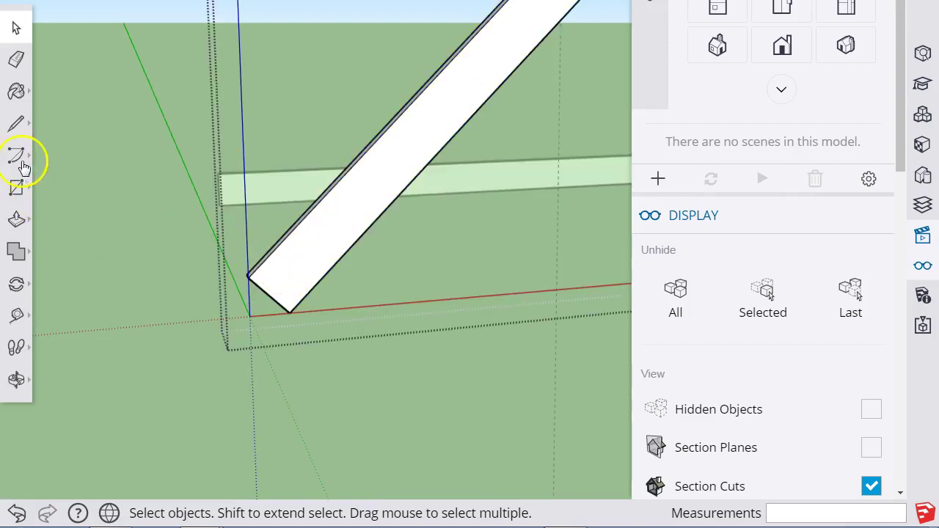
click(16, 124)
drag(290, 311, 293, 236)
scroll(213, 309, up, 5)
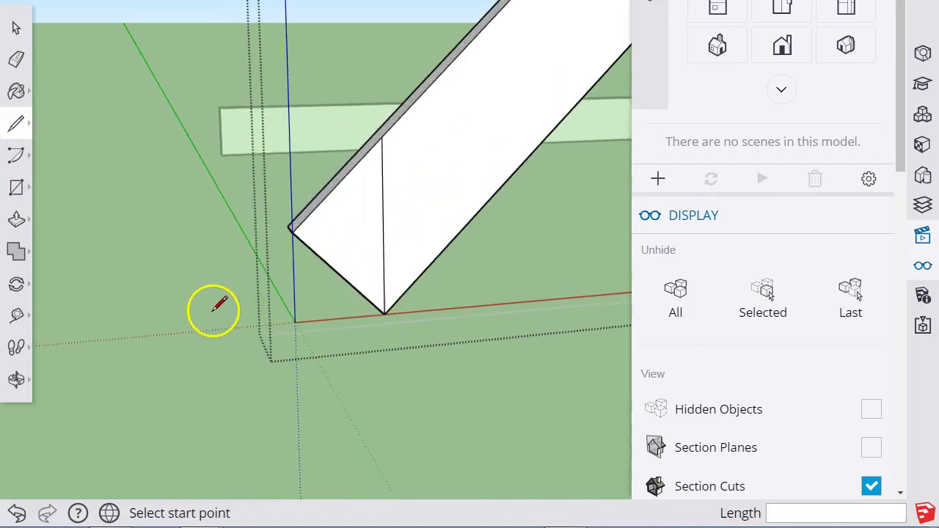
Cut away the triangular tip at the diagonal's lower end by pushing its face back 1/8".
key(p)
click(367, 213)
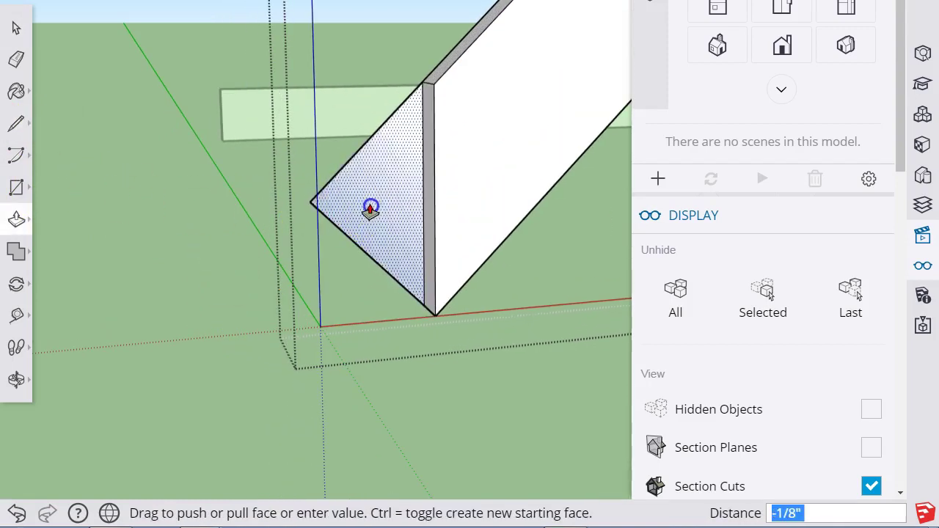
click(369, 205)
middle_drag(426, 272, 209, 323)
click(229, 272)
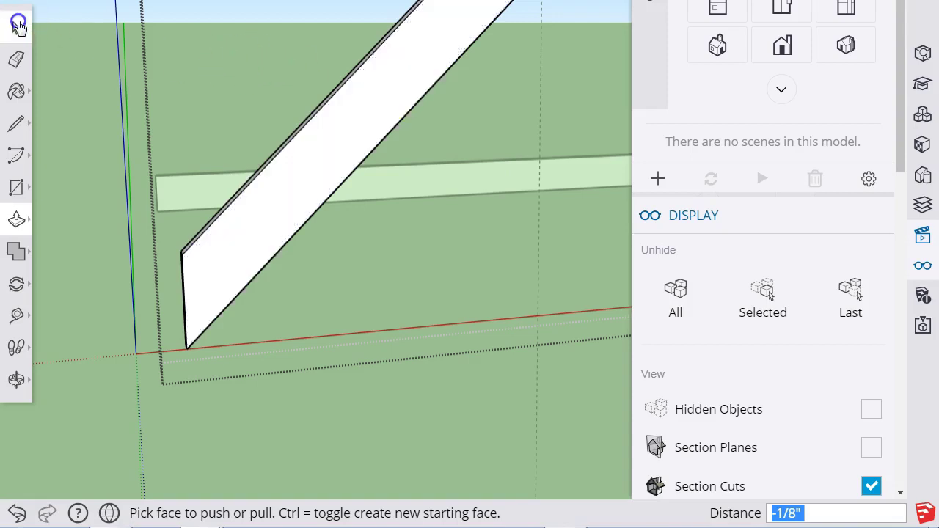
Close the diagonal's group and explode it back into loose geometry.
click(16, 27)
right_click(283, 210)
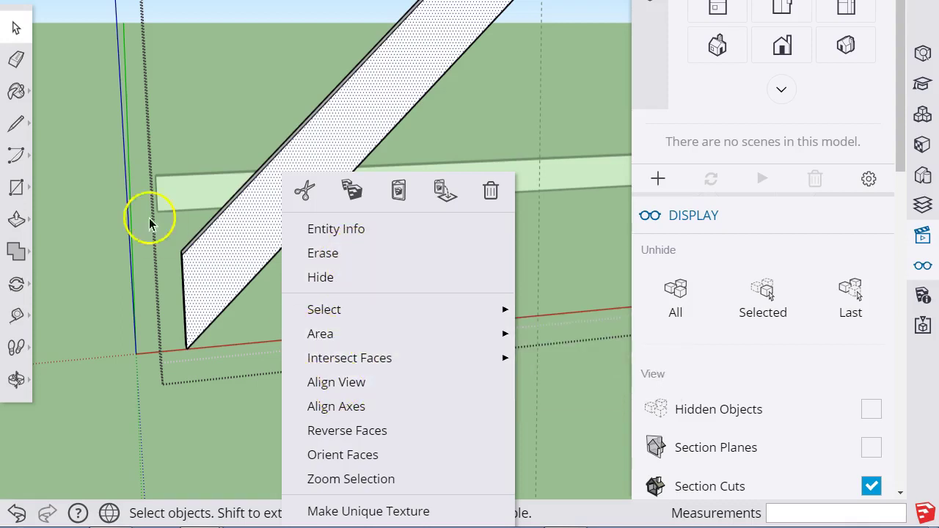
click(237, 255)
click(122, 298)
click(227, 256)
right_click(230, 252)
click(284, 302)
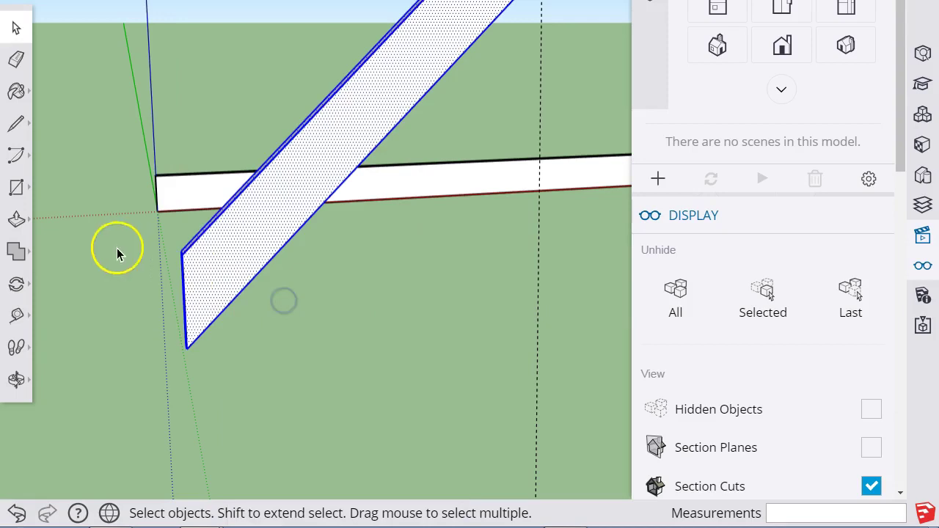
Make the trimmed diagonal beam a component with the definition name Member.
middle_drag(124, 288, 206, 277)
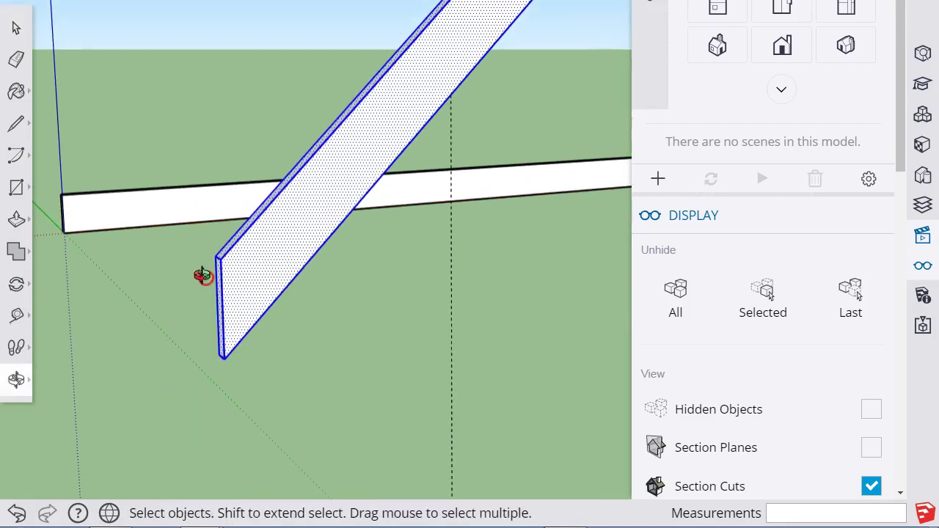
right_click(269, 242)
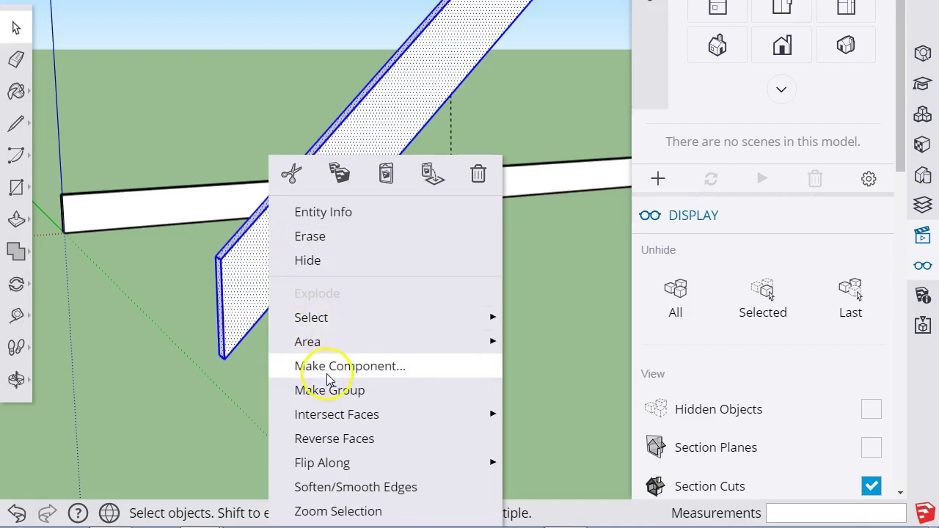
click(341, 406)
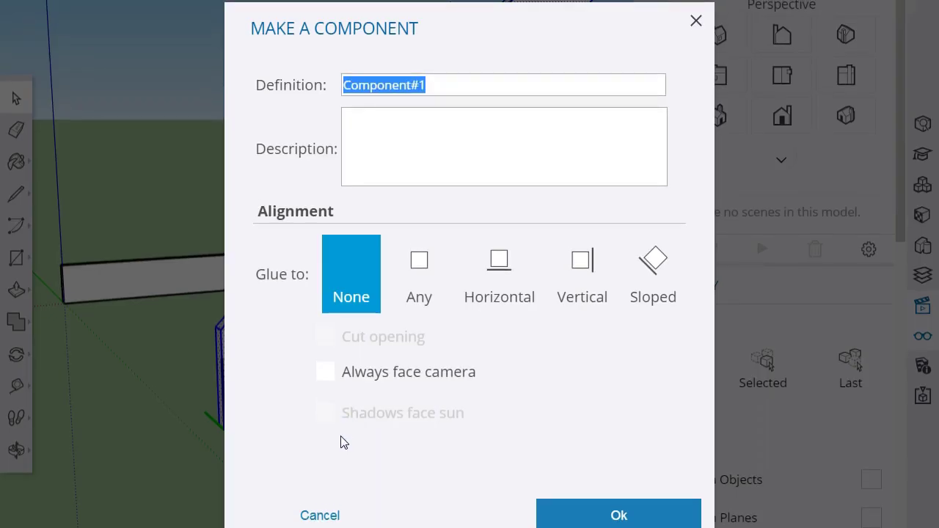
text(Member)
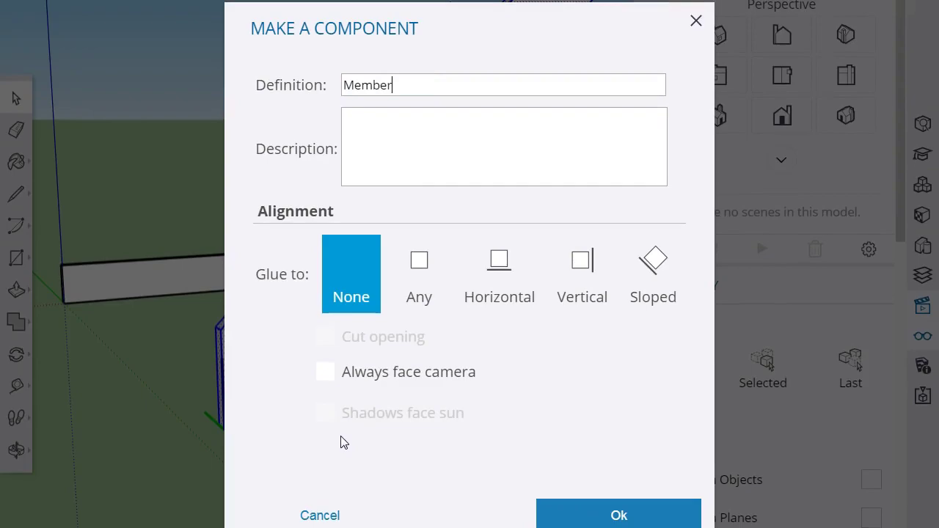
key(Return)
Try to move the diagonal member by its bottom corner onto the beam's end at the origin.
scroll(329, 331, down, 4)
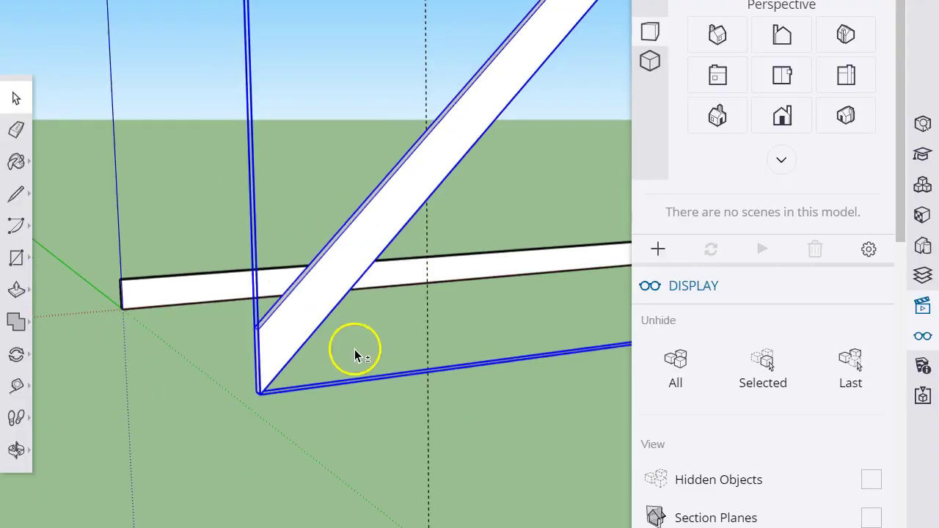
middle_drag(354, 354, 257, 384)
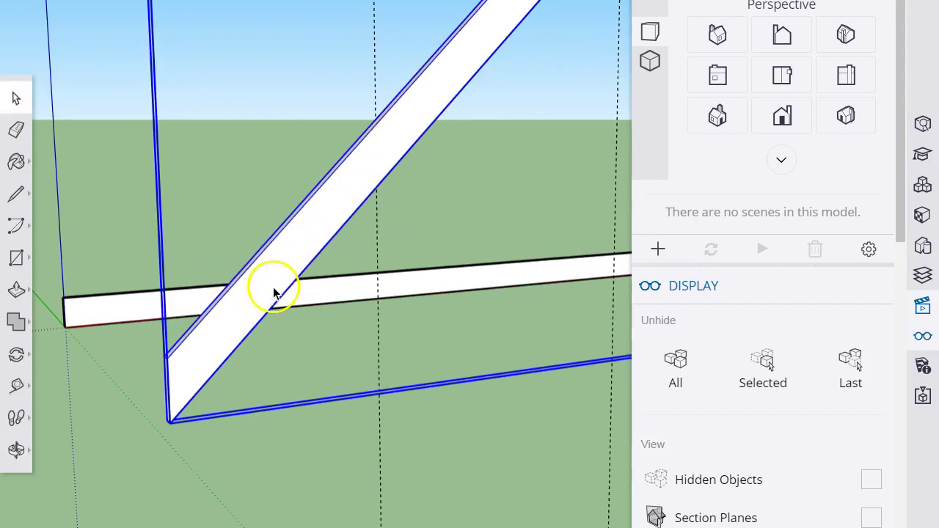
middle_drag(167, 336, 513, 225)
right_click(513, 225)
key(space)
click(410, 255)
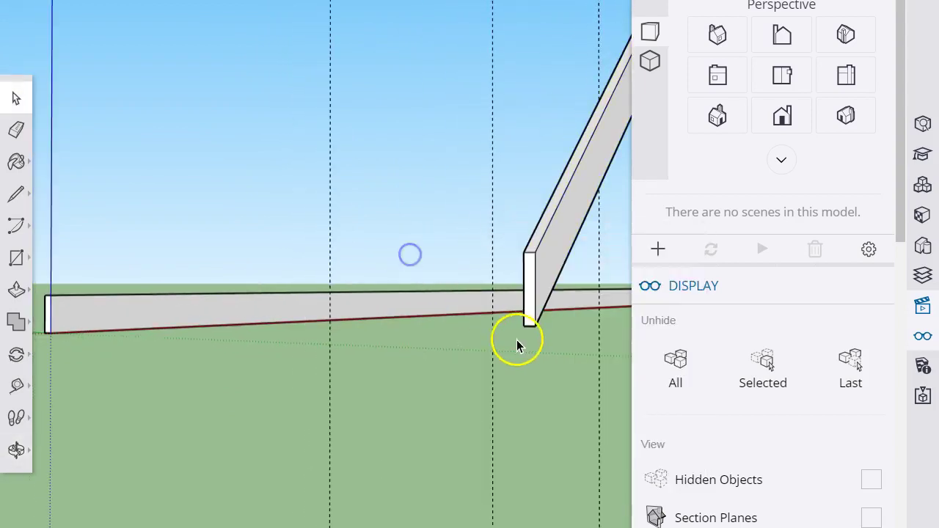
key(m)
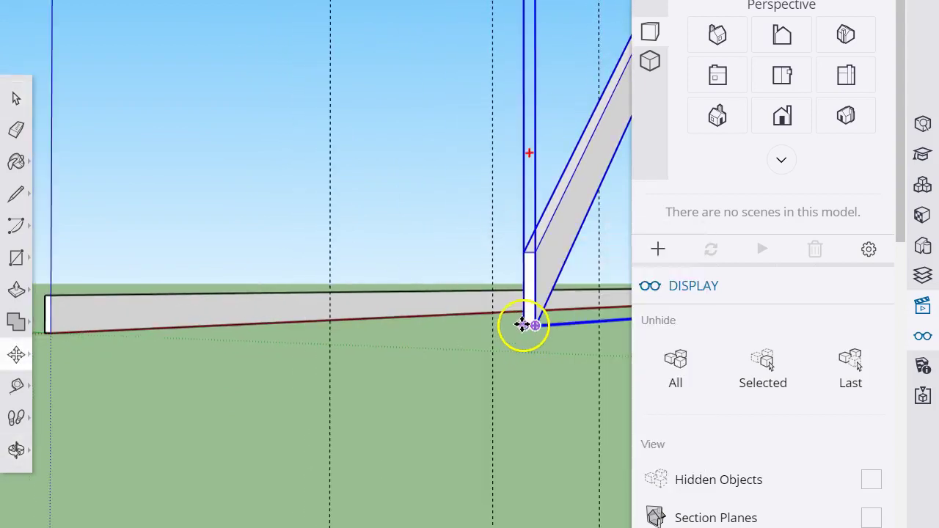
click(522, 325)
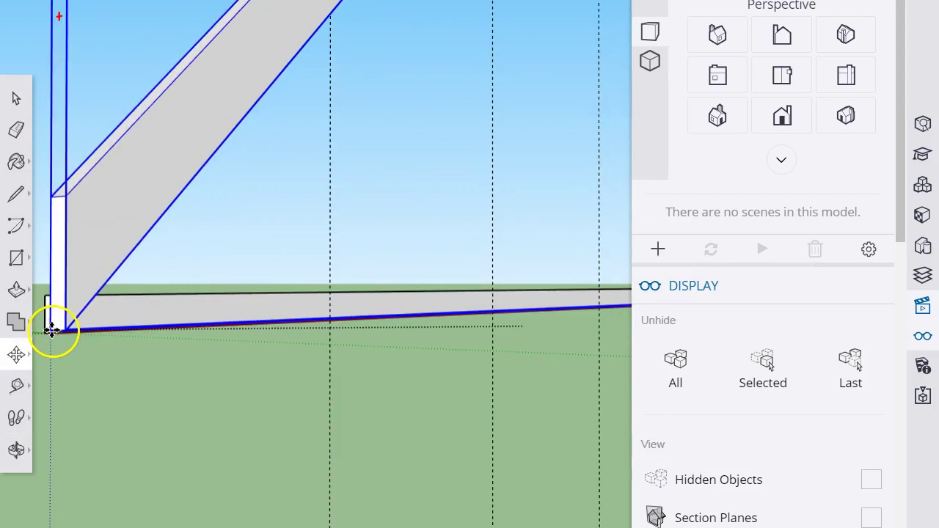
click(69, 319)
Move the diagonal member by its lower back corner onto the bottom beam's corner at the origin.
middle_drag(72, 315, 335, 342)
scroll(256, 363, up, 3)
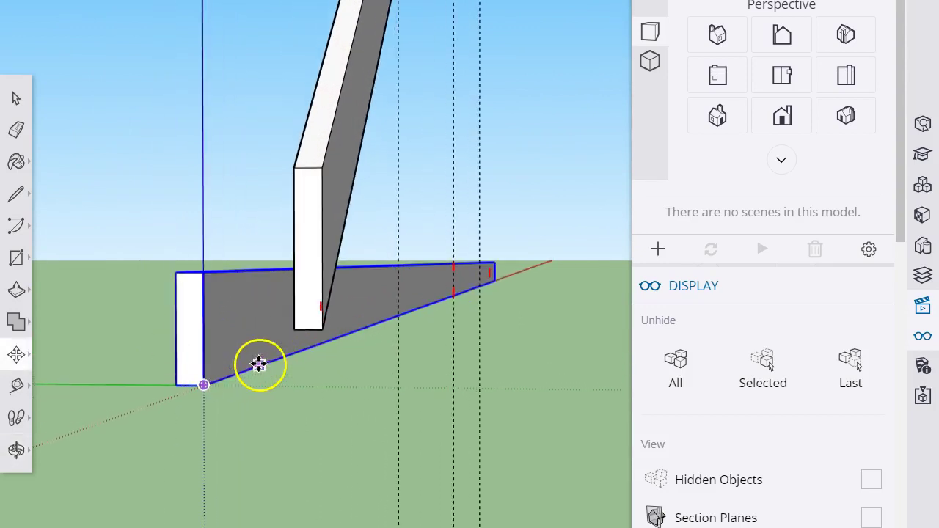
click(293, 329)
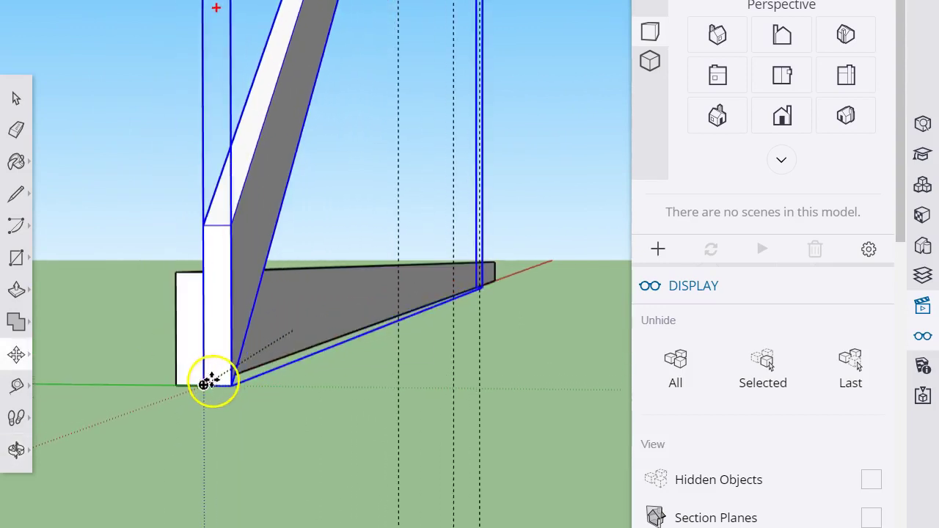
click(208, 383)
middle_drag(208, 384, 266, 354)
middle_drag(477, 350, 195, 344)
scroll(195, 345, down, 1)
middle_drag(288, 311, 170, 297)
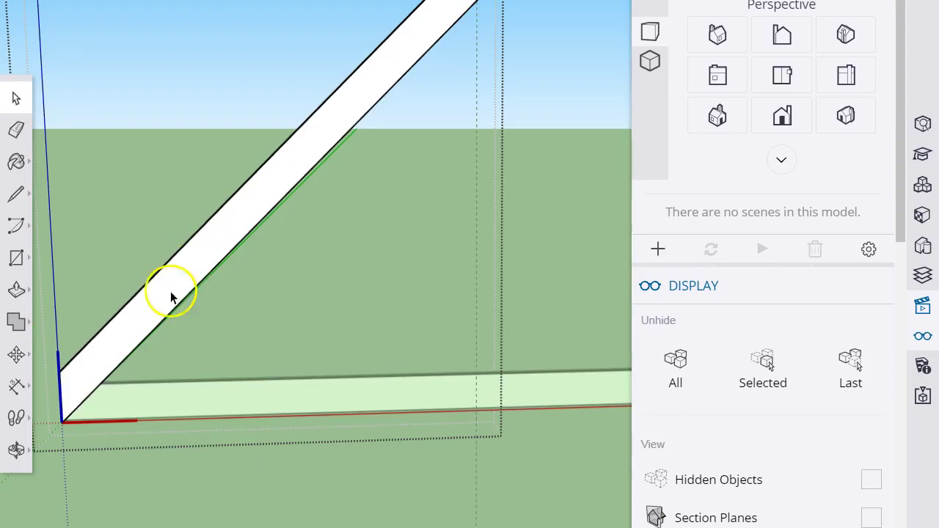
click(105, 359)
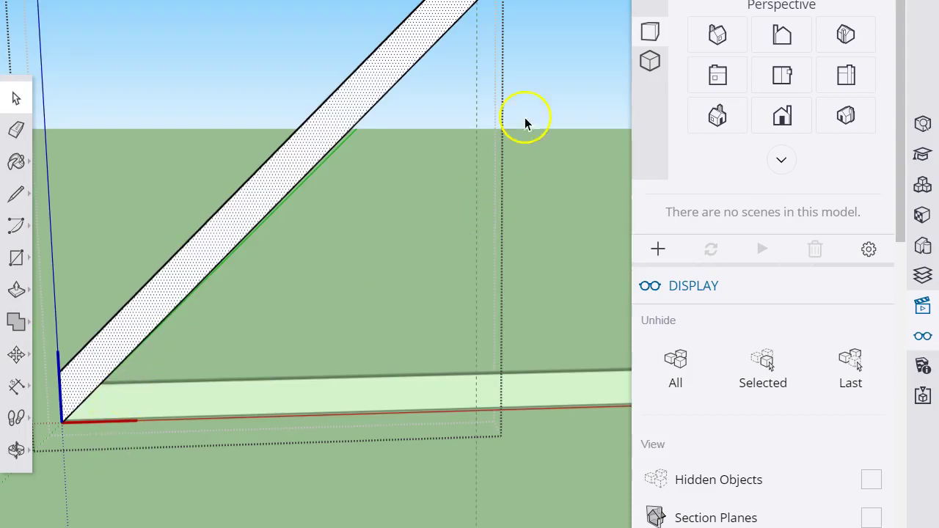
click(232, 478)
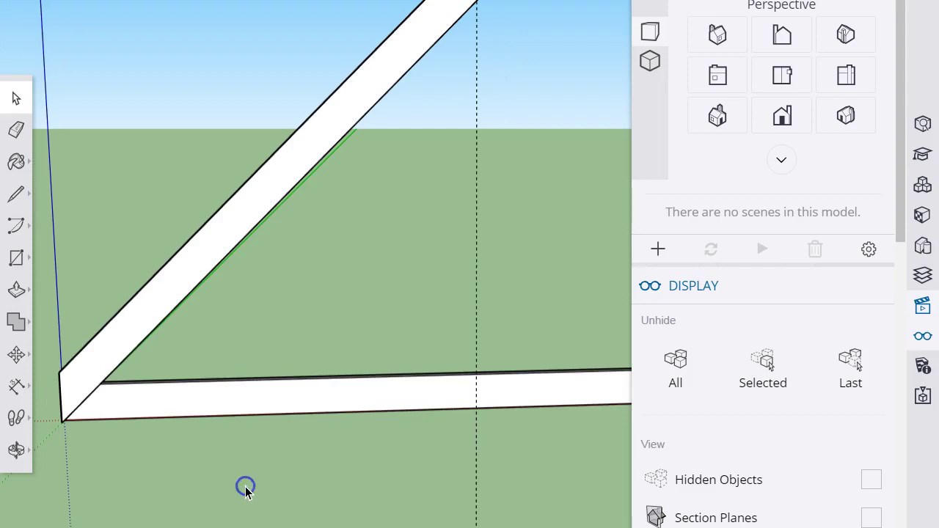
Copy the diagonal member along the bottom beam from its corner at the origin to the first vertical guide.
click(125, 336)
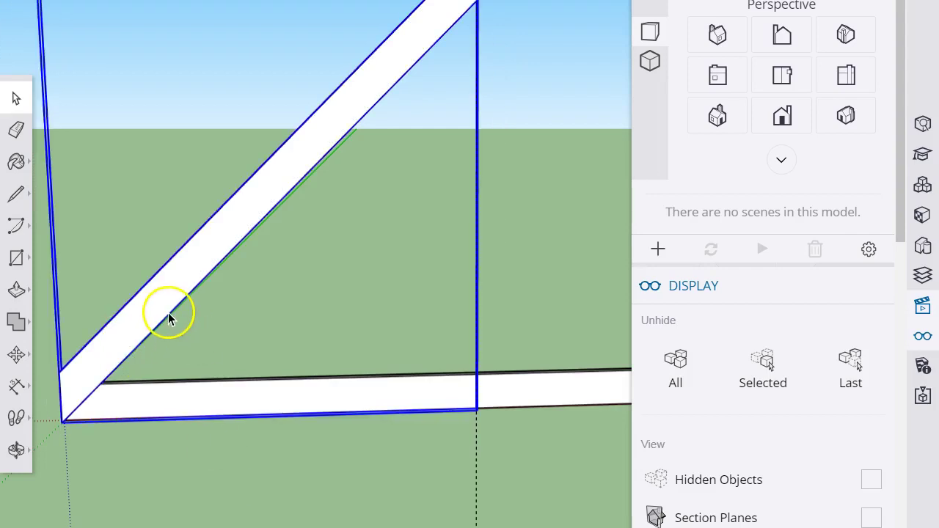
key(m)
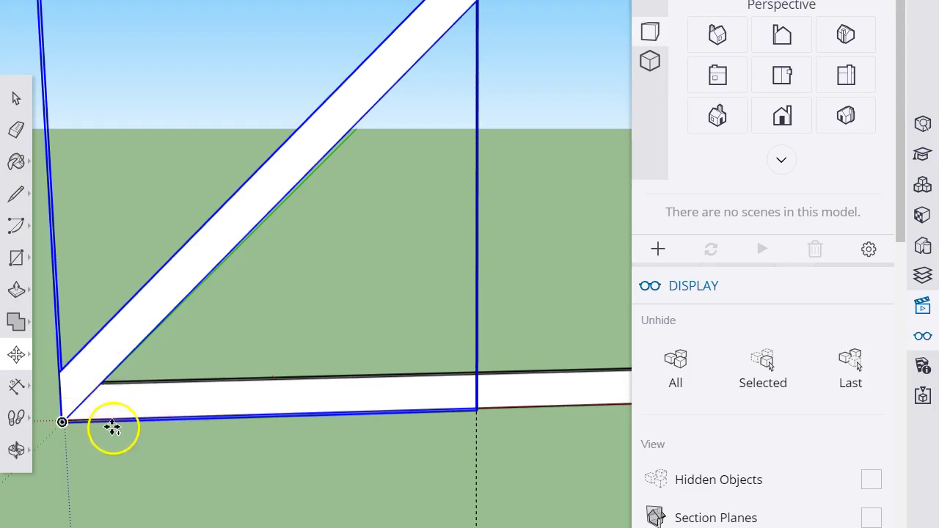
middle_drag(109, 432, 103, 345)
click(15, 356)
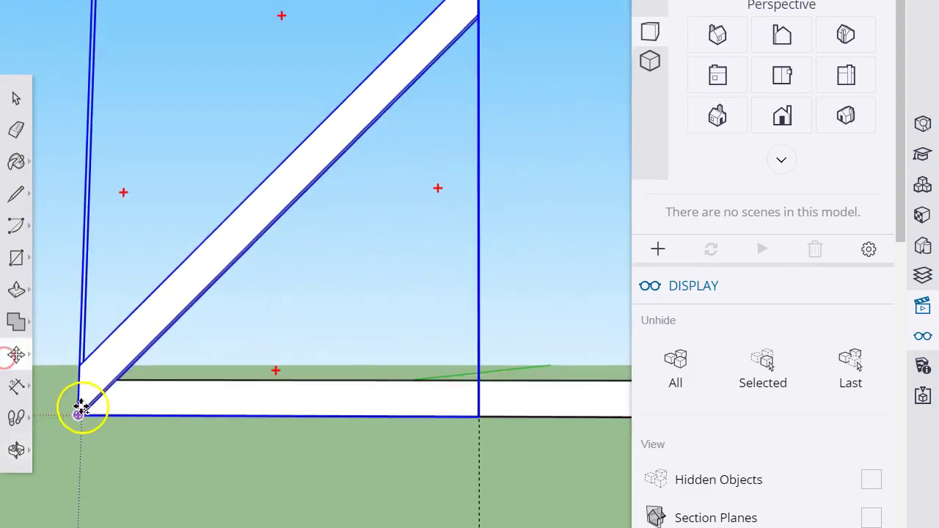
scroll(85, 412, up, 3)
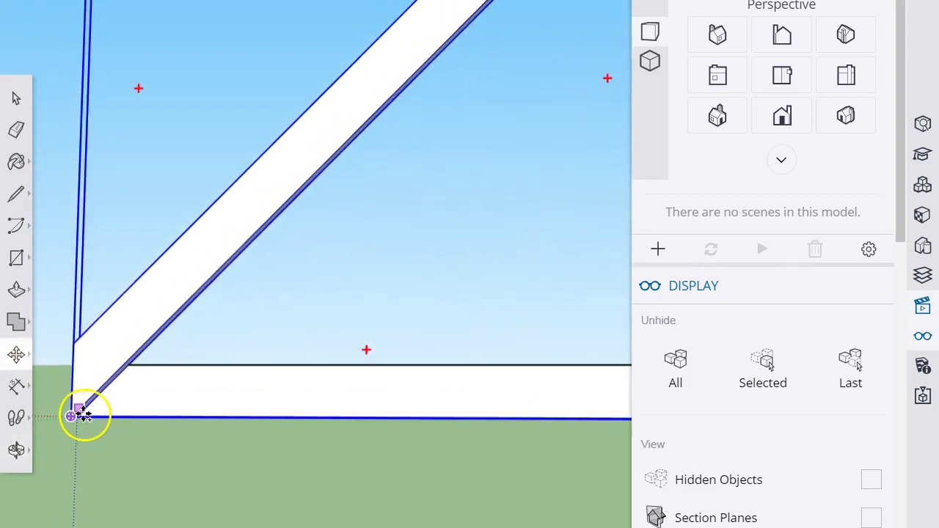
shift+middle_drag(272, 439, 174, 394)
scroll(165, 397, down, 1)
shift+middle_drag(91, 380, 120, 367)
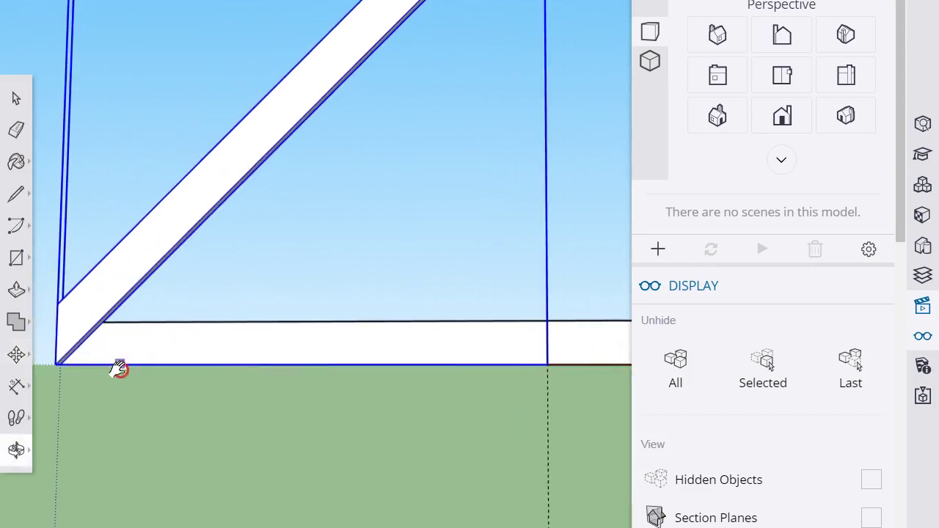
click(65, 362)
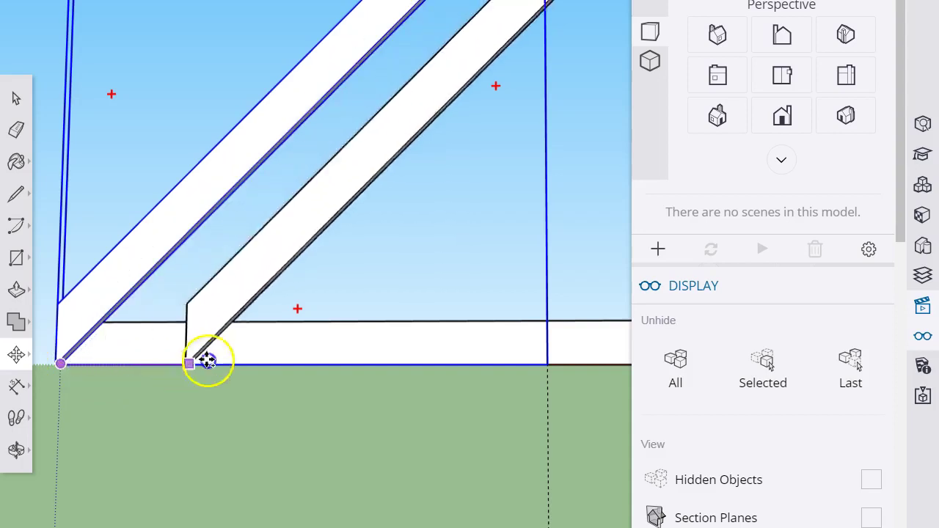
click(550, 356)
Rotate the copied diagonal half a turn about the vertical axis so it leans back toward the origin.
scroll(576, 391, up, 2)
middle_drag(573, 391, 390, 391)
middle_drag(457, 411, 286, 421)
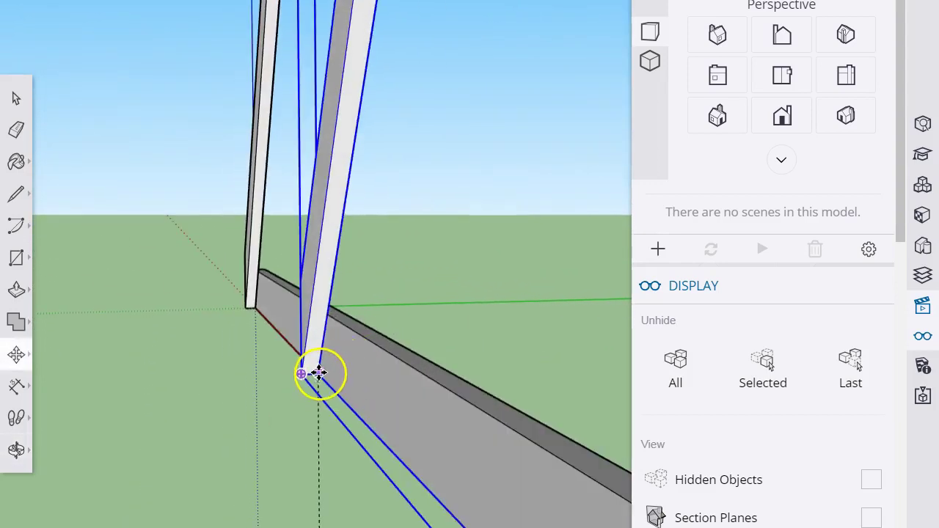
middle_drag(319, 373, 504, 329)
scroll(277, 309, up, 2)
middle_drag(226, 386, 482, 425)
middle_drag(293, 359, 407, 392)
scroll(495, 335, up, 3)
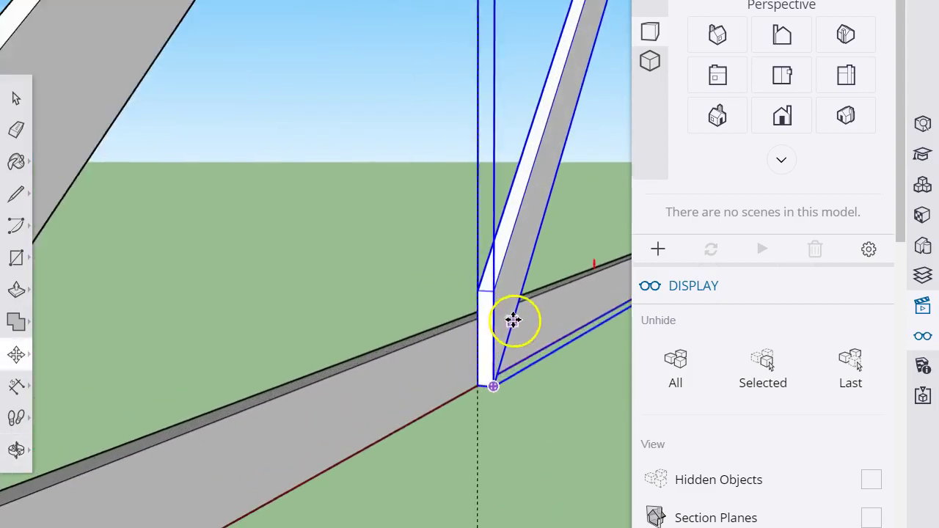
scroll(507, 393, up, 1)
middle_drag(523, 431, 579, 514)
shift+middle_drag(564, 461, 509, 430)
key(space)
click(496, 379)
click(496, 380)
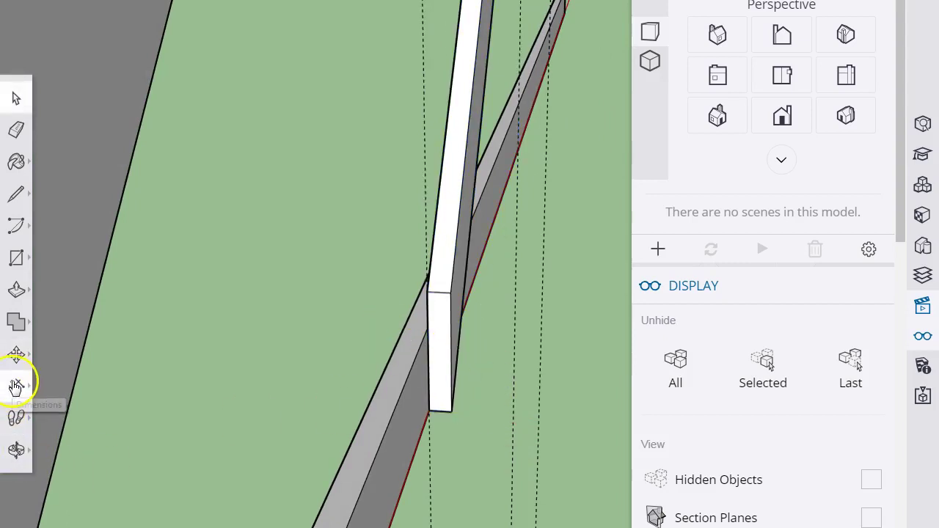
click(16, 355)
click(75, 354)
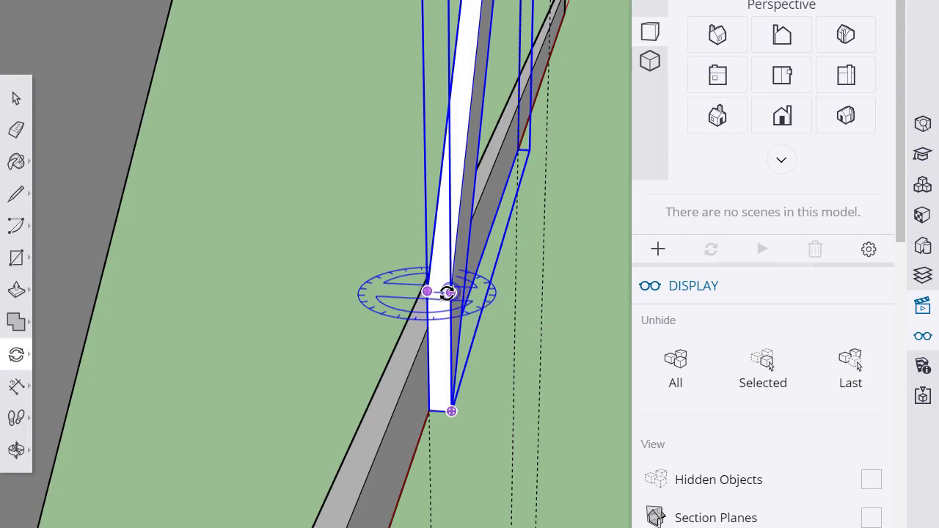
drag(446, 293, 396, 296)
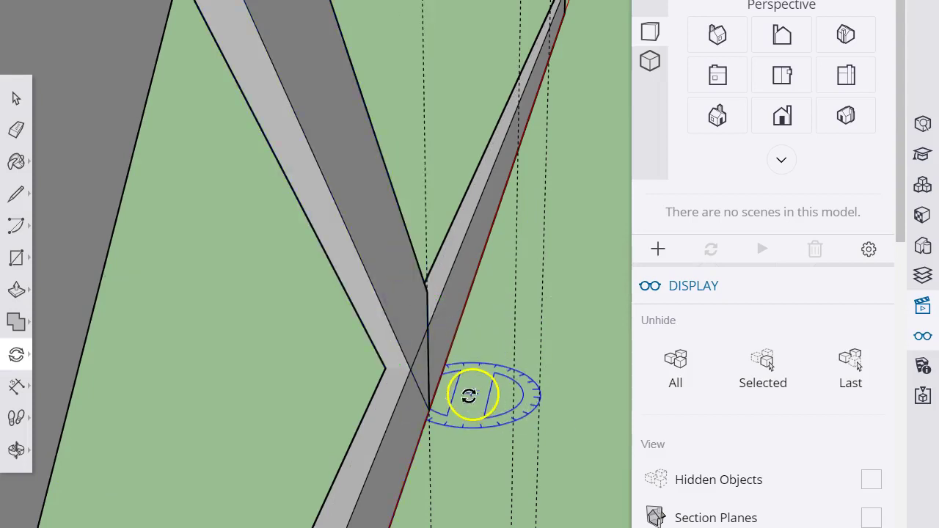
Move the rotated diagonal by its lower corner so it sits flush with the bottom beam at the first guide.
scroll(481, 397, down, 2)
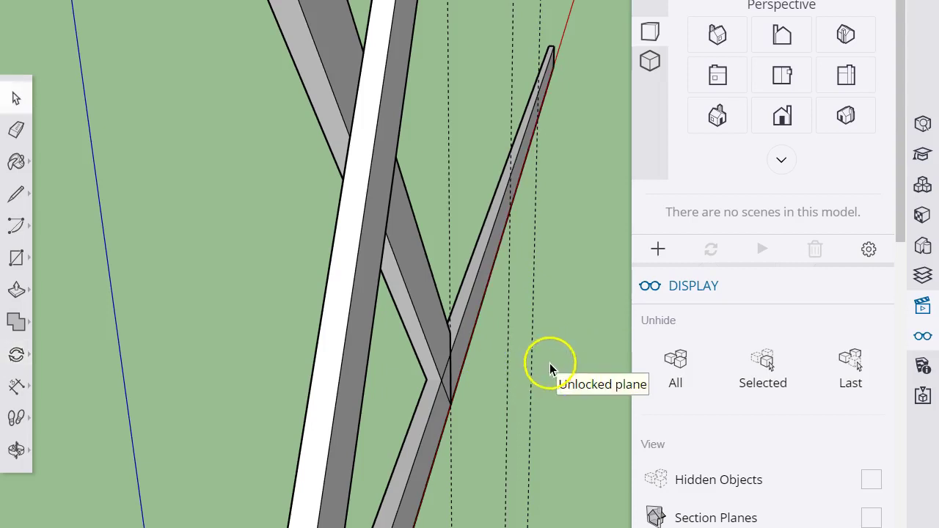
middle_drag(551, 369, 348, 373)
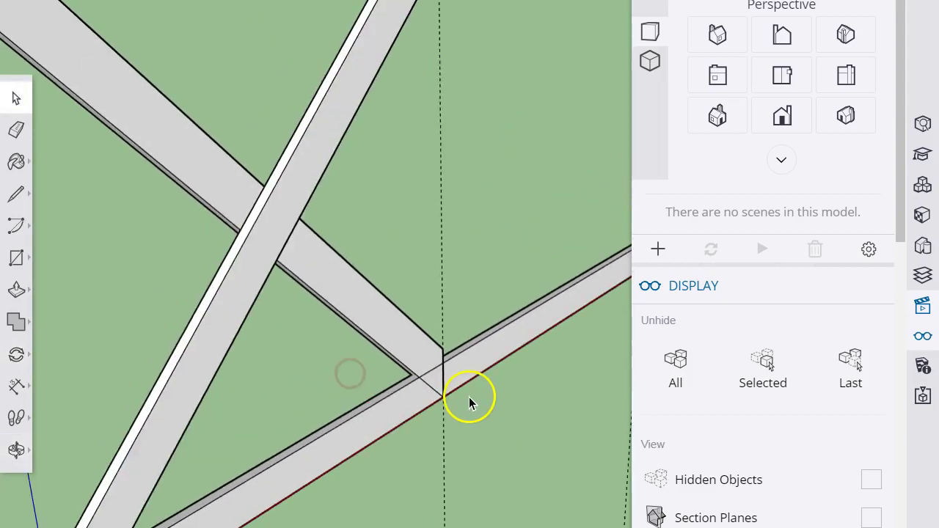
scroll(473, 401, down, 3)
scroll(455, 407, up, 3)
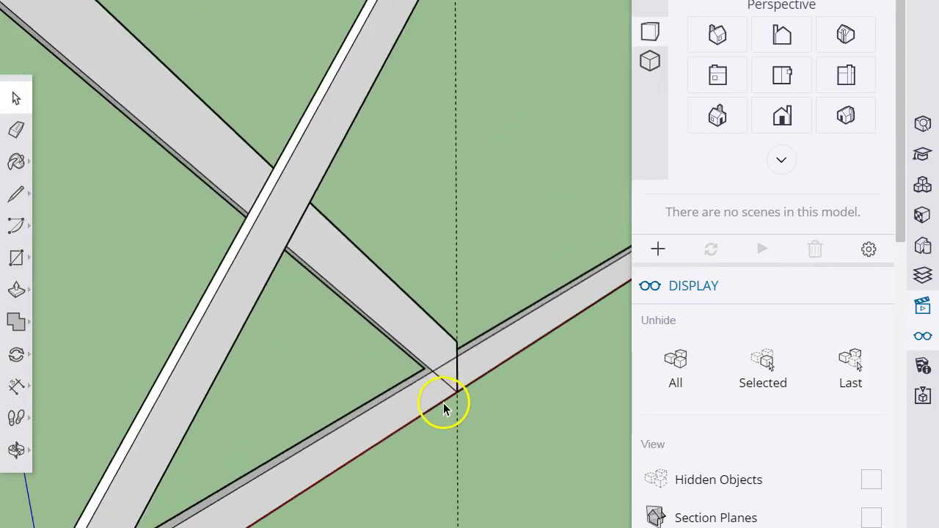
scroll(444, 409, down, 2)
middle_drag(438, 414, 506, 402)
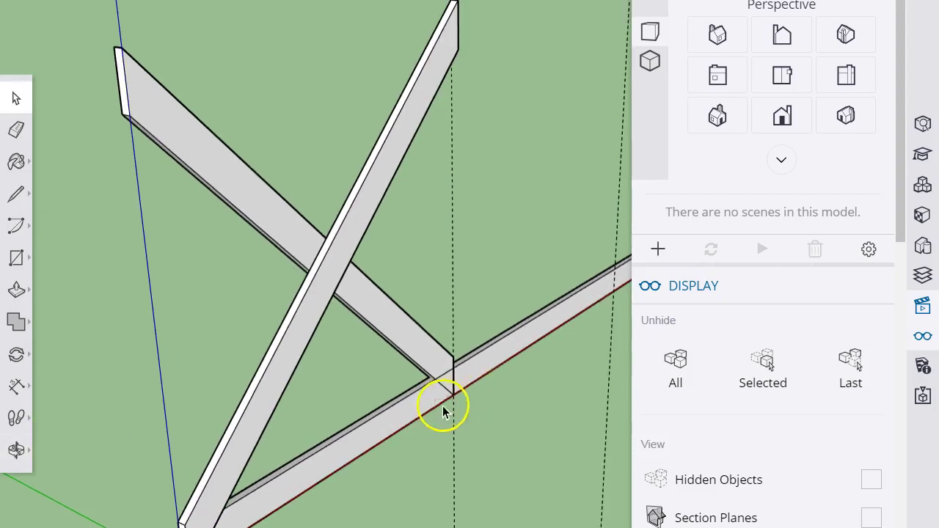
middle_drag(443, 408, 468, 384)
scroll(447, 383, up, 4)
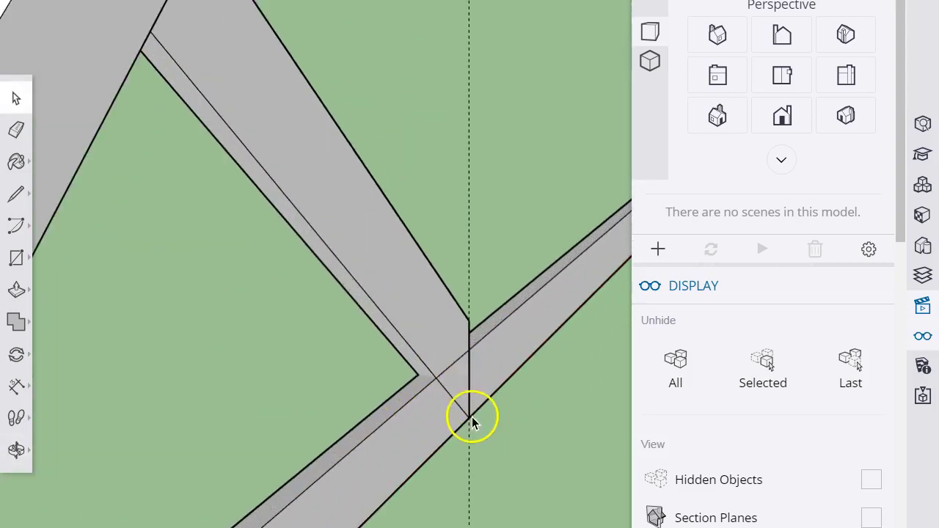
click(372, 279)
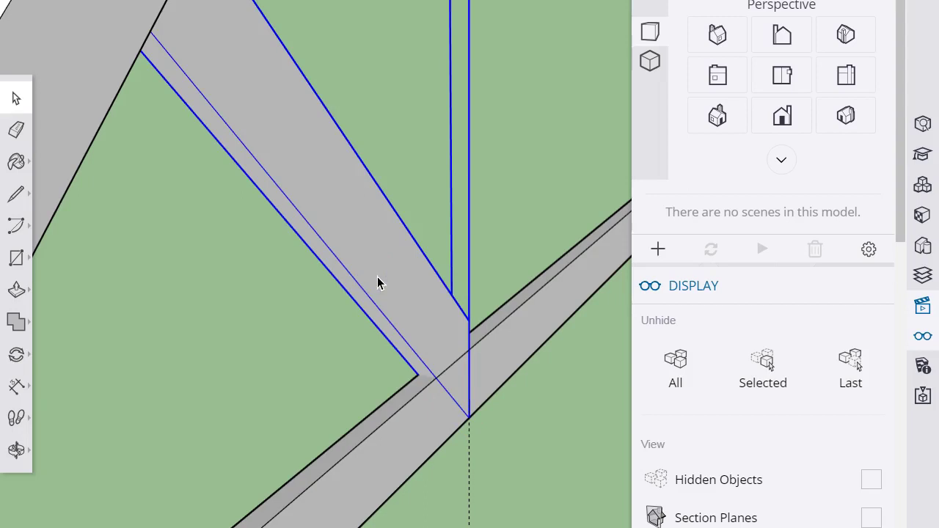
key(m)
click(461, 389)
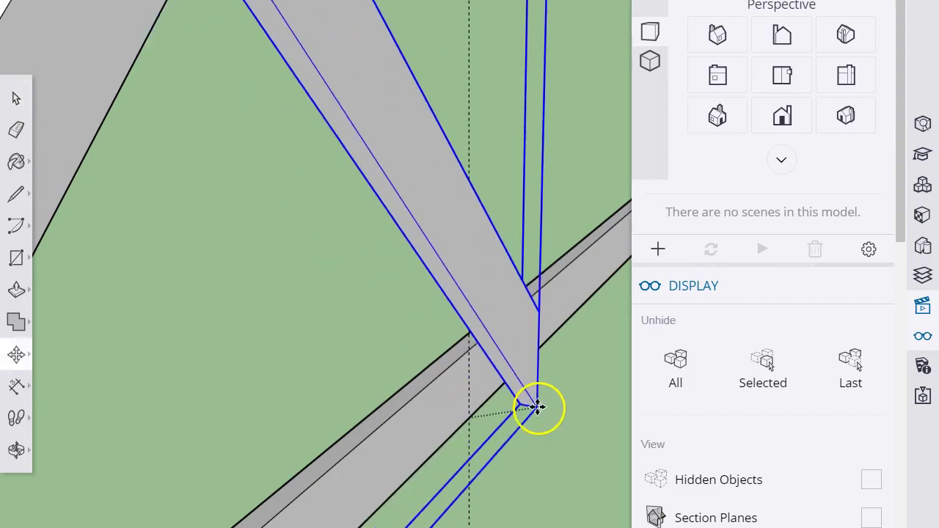
drag(516, 434, 510, 417)
scroll(490, 413, up, 3)
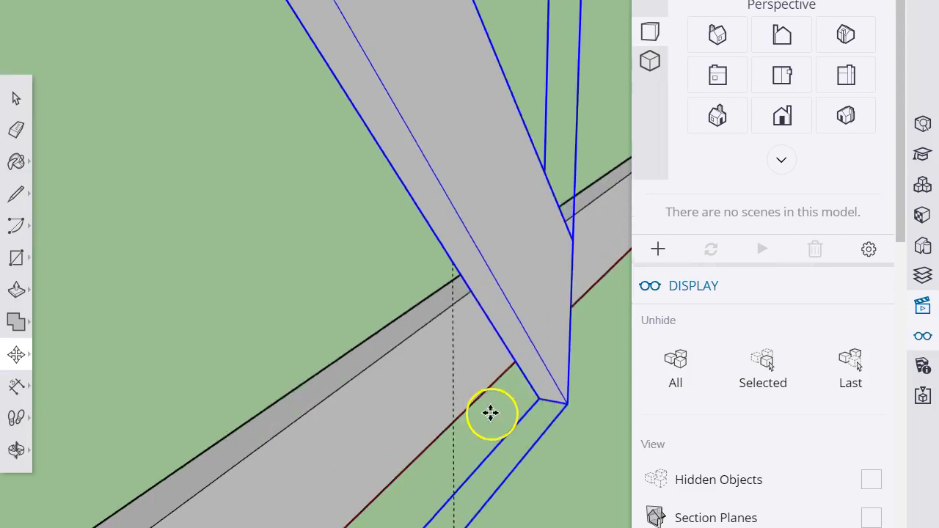
click(549, 395)
drag(549, 395, 448, 420)
scroll(534, 413, down, 6)
middle_drag(536, 438, 229, 421)
scroll(228, 421, down, 2)
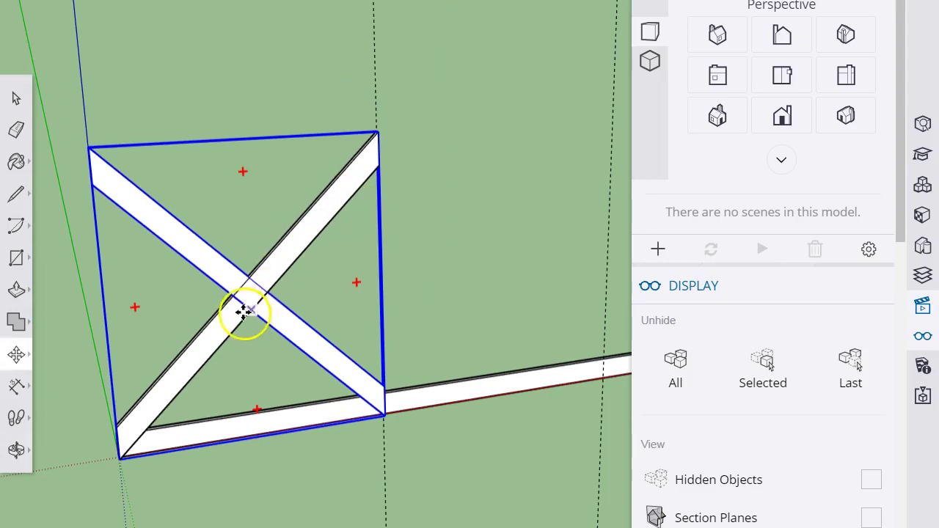
Open the diagonal component for editing and draw a vertical line between the lower and upper points where the two members cross.
scroll(242, 310, up, 6)
click(344, 427)
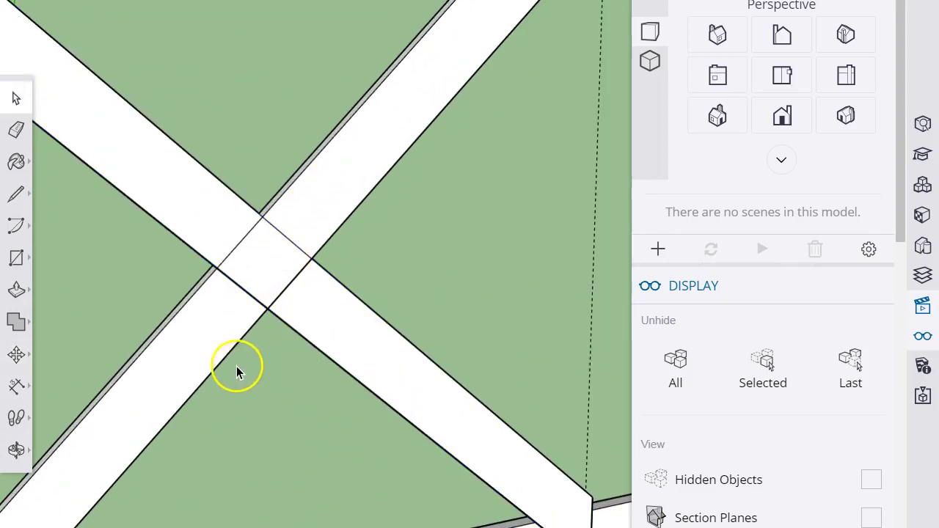
scroll(256, 380, up, 4)
shift+middle_drag(256, 373, 202, 336)
scroll(204, 337, down, 3)
scroll(409, 420, down, 2)
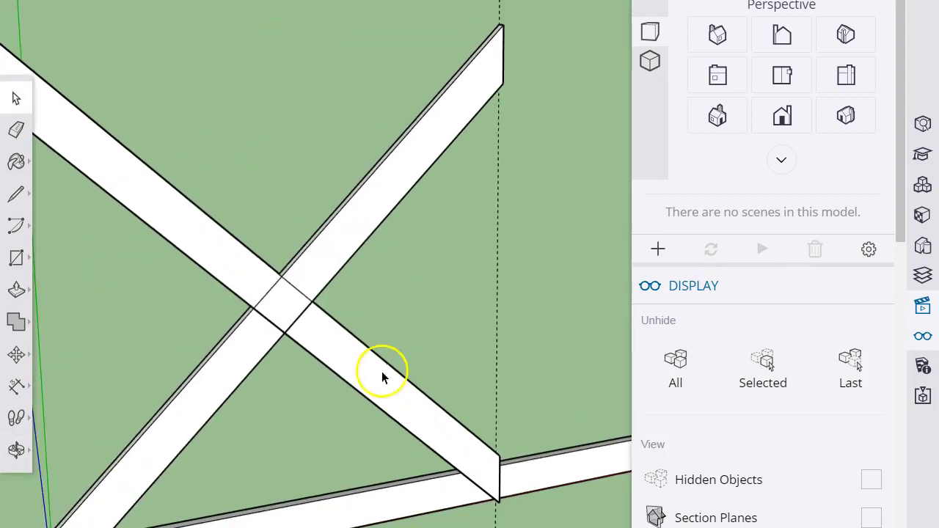
click(392, 389)
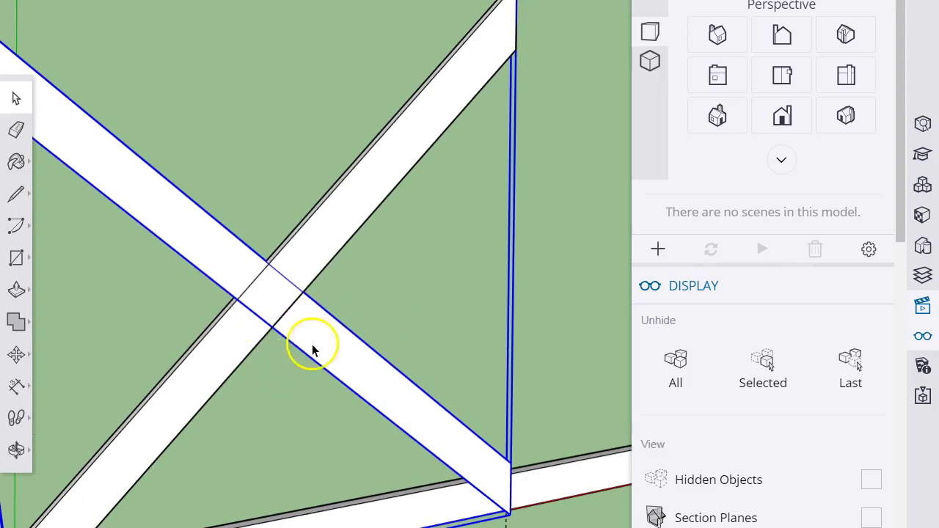
shift+middle_drag(287, 396, 380, 372)
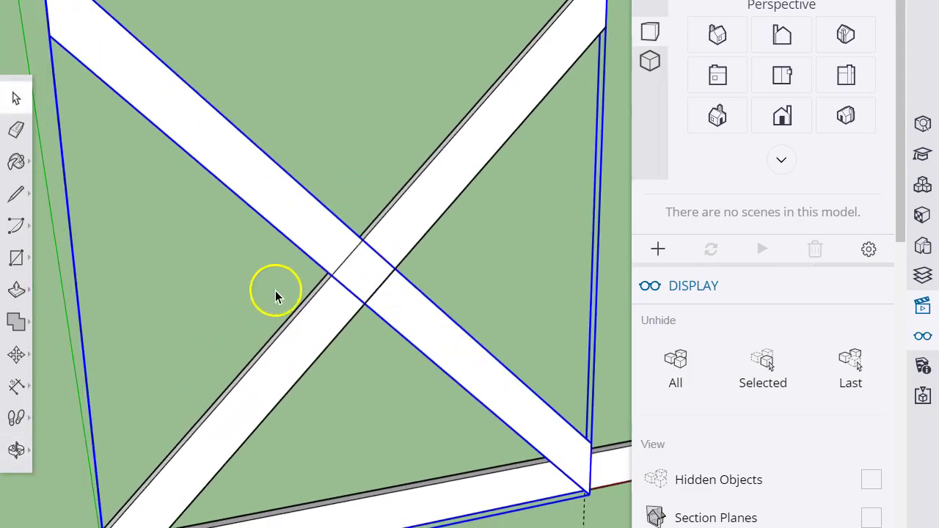
scroll(276, 296, up, 3)
shift+middle_drag(405, 371, 360, 420)
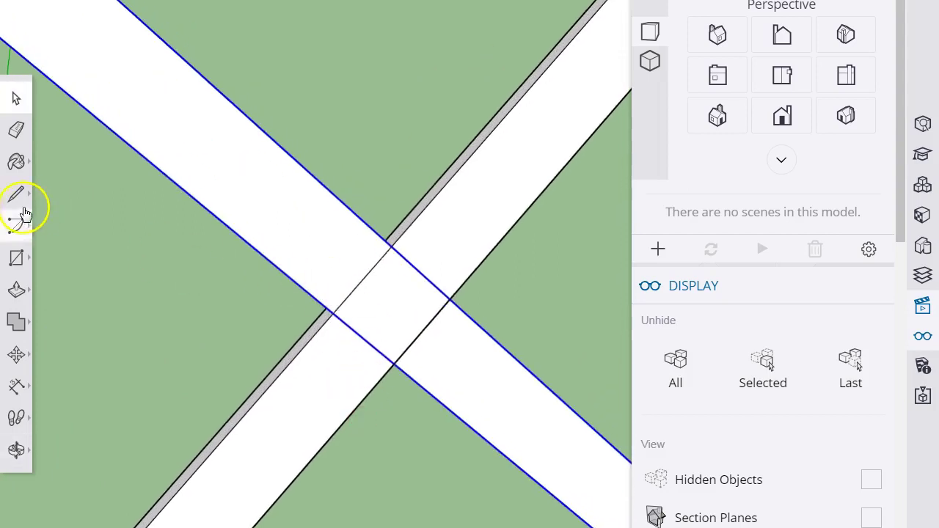
click(475, 387)
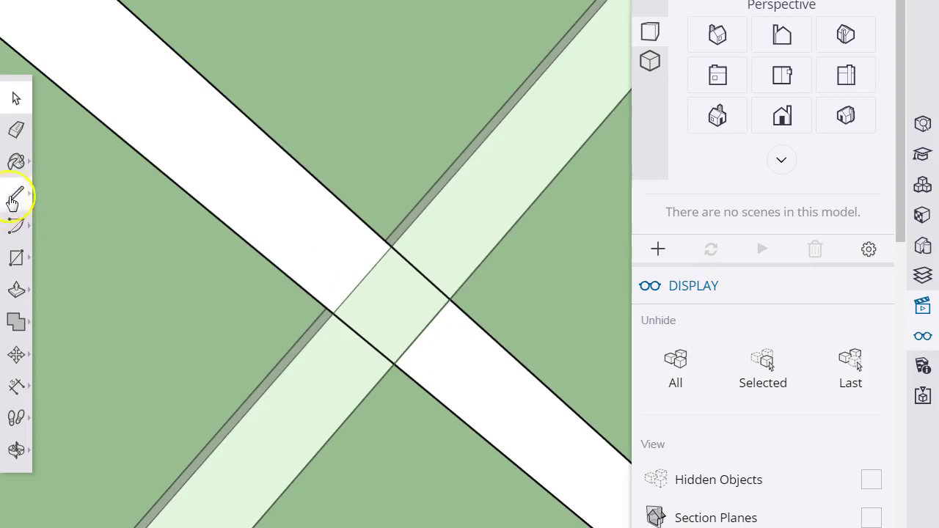
click(15, 197)
click(394, 362)
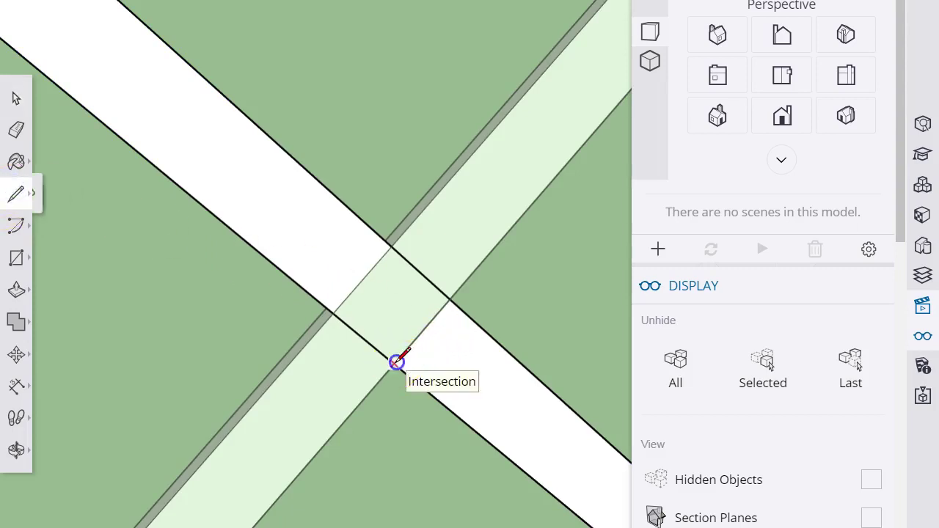
click(391, 247)
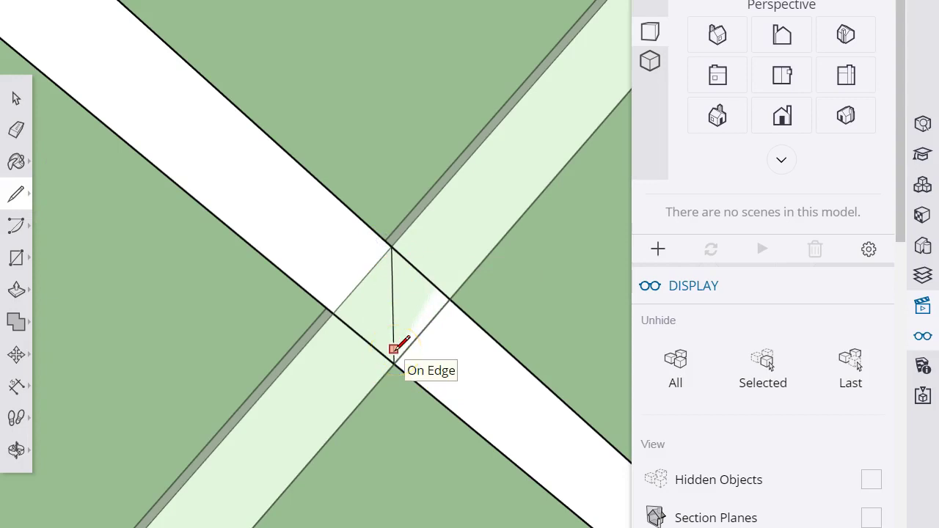
Push the diagonal's face beyond the vertical line back 1/8" to trim both members into a mitred peak.
key(p)
click(315, 241)
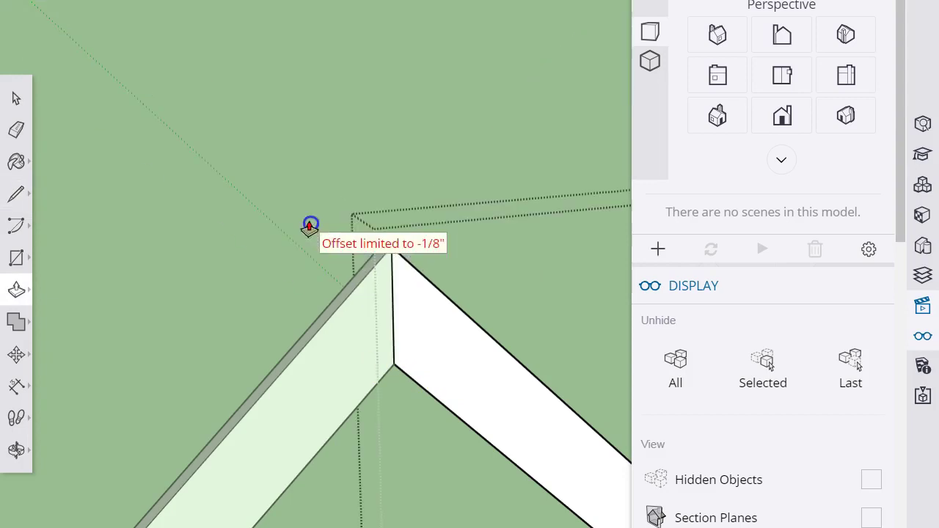
key(space)
scroll(341, 305, down, 3)
middle_drag(346, 313, 261, 296)
scroll(514, 356, down, 2)
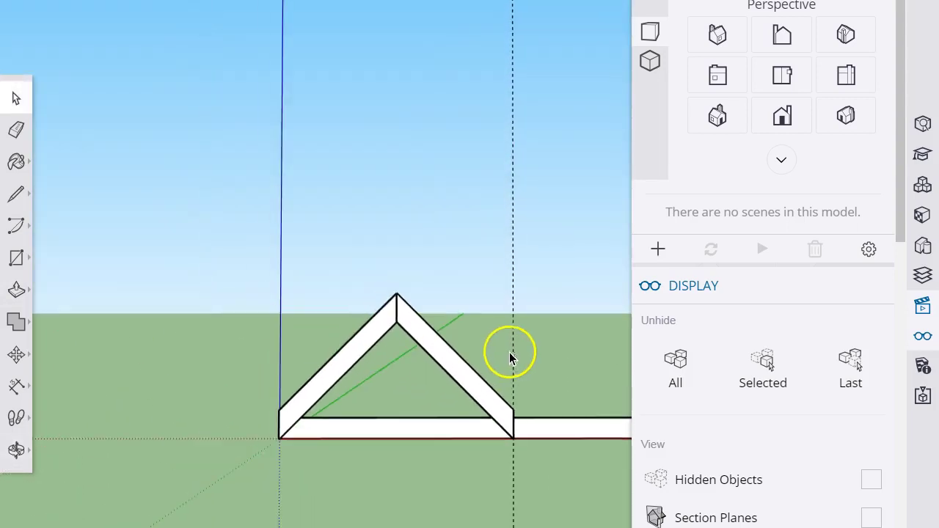
Group the two mitred diagonals of the first triangle.
shift+middle_drag(517, 354, 457, 318)
scroll(329, 314, down, 2)
click(205, 332)
shift+click(266, 335)
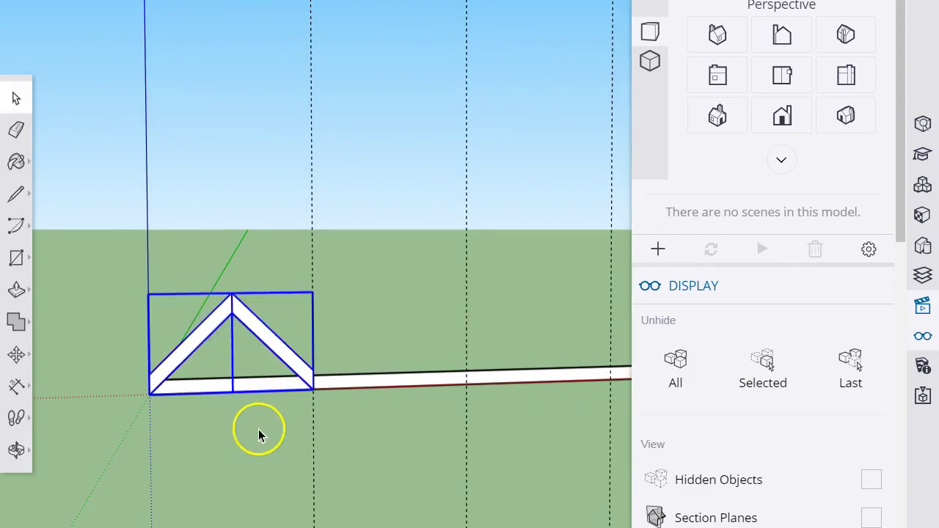
right_click(269, 338)
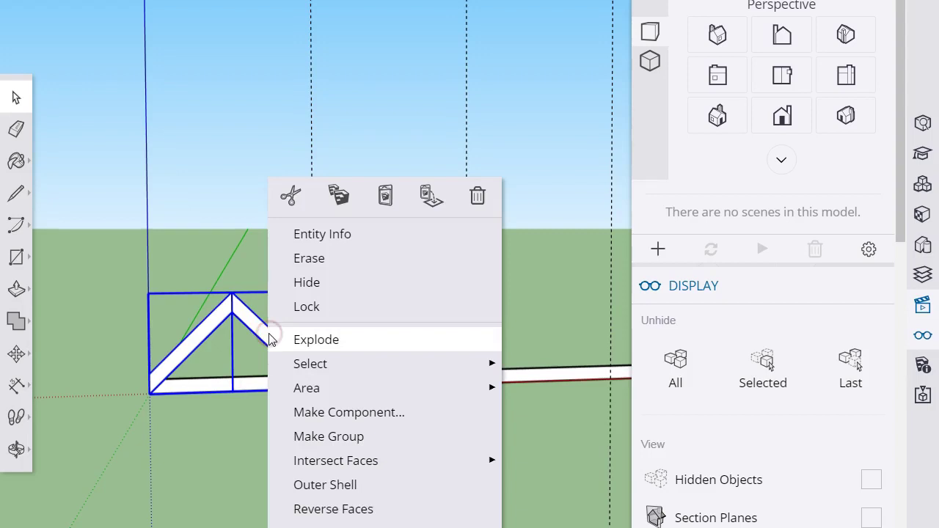
click(324, 436)
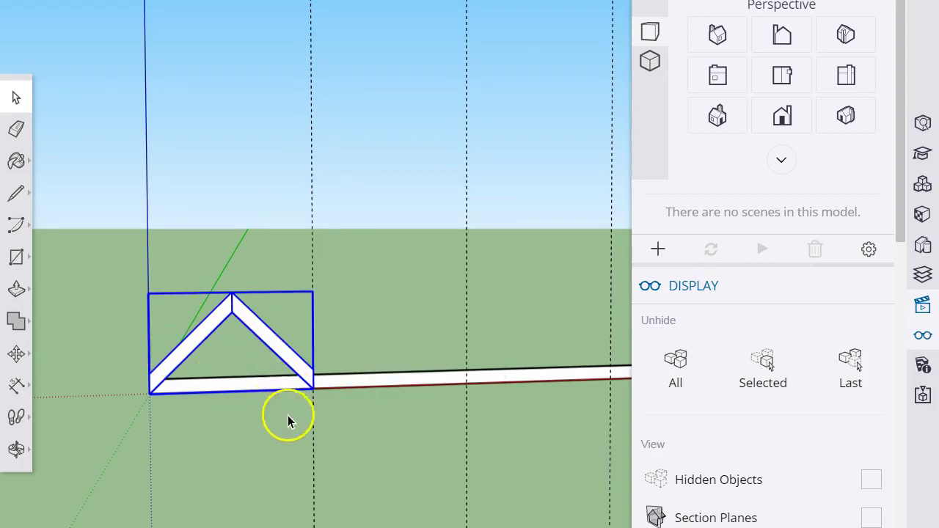
Close the open side panels to clear the modelling area around the grouped triangle and bottom beam.
middle_drag(349, 423, 258, 406)
scroll(257, 407, up, 2)
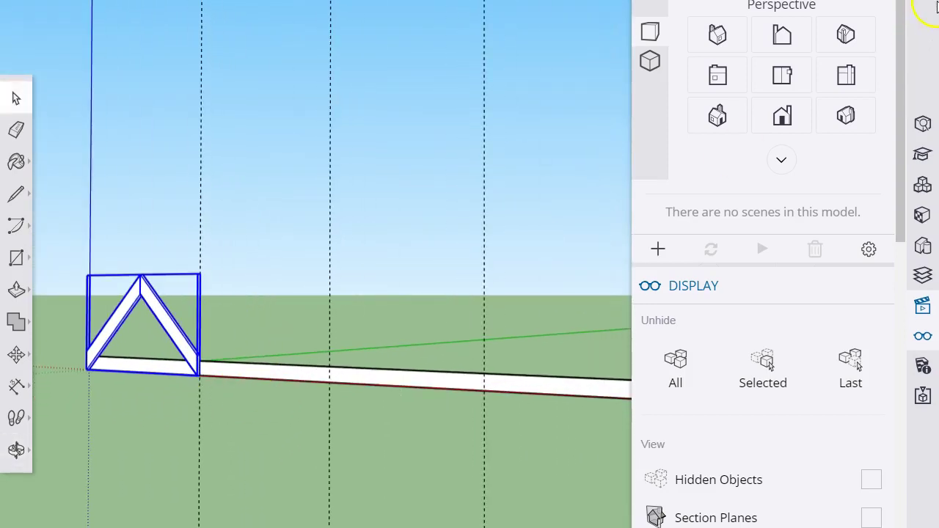
click(551, 318)
scroll(306, 413, up, 2)
shift+middle_drag(420, 423, 403, 446)
shift+middle_drag(297, 438, 386, 450)
scroll(320, 439, up, 2)
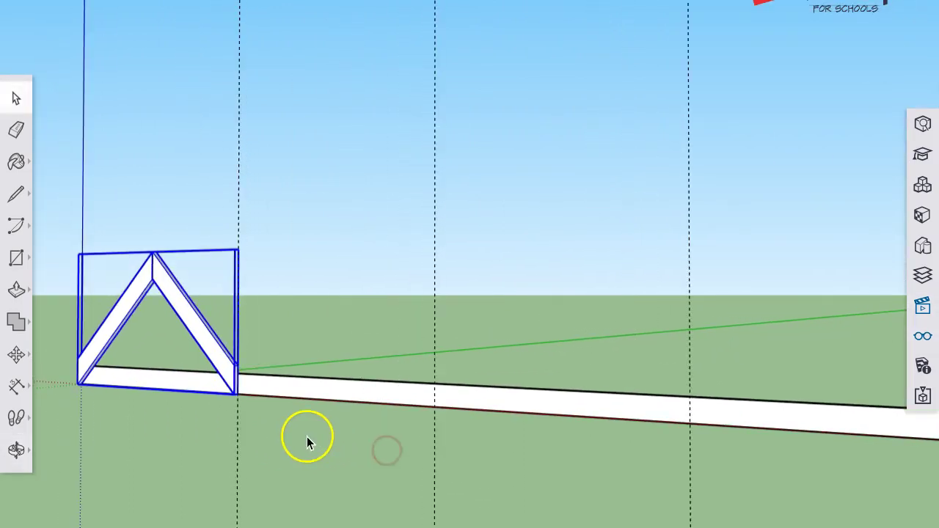
Copy the triangle group from its origin corner 5 3/4" along the bottom beam to the first guide, multiplied to three copies.
click(132, 454)
click(96, 382)
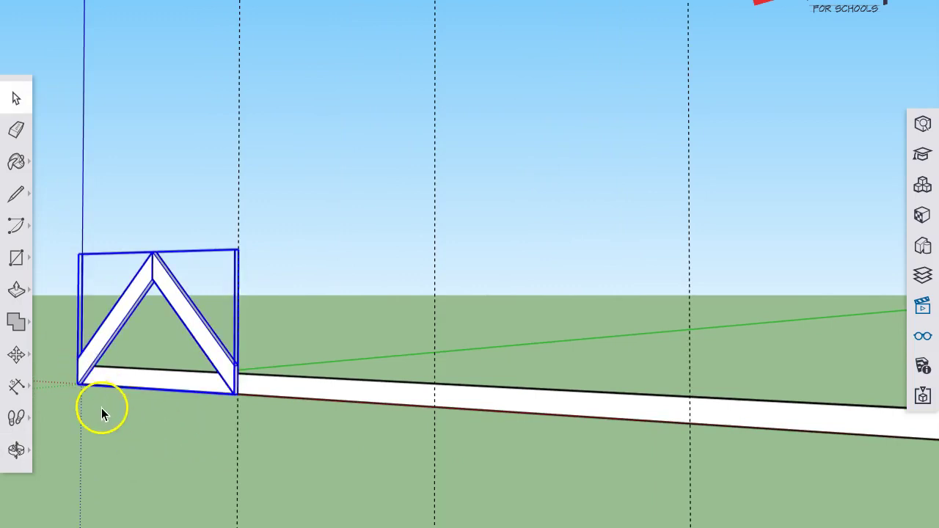
key(m)
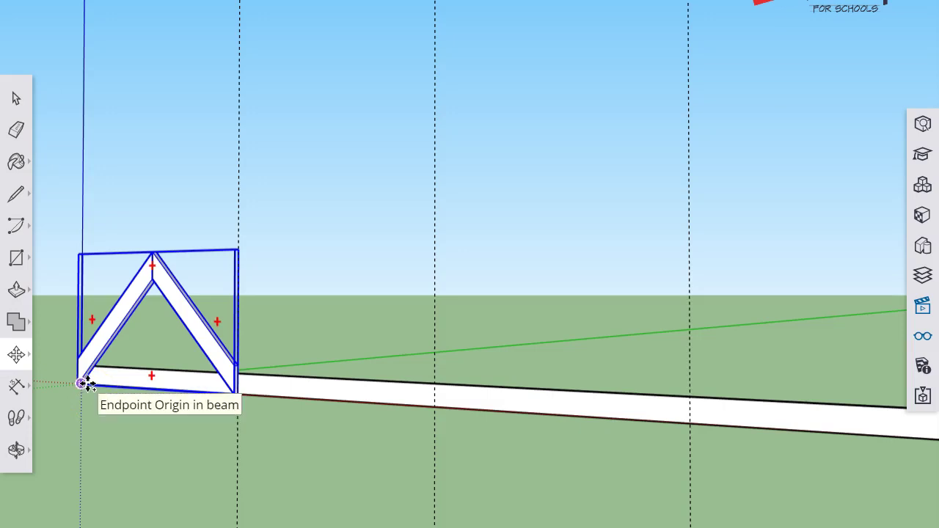
drag(82, 383, 240, 394)
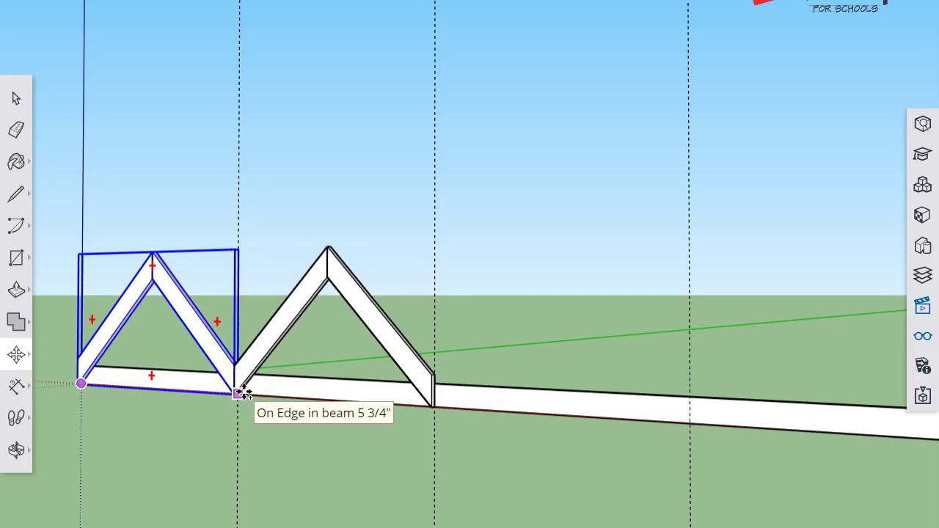
drag(245, 393, 245, 394)
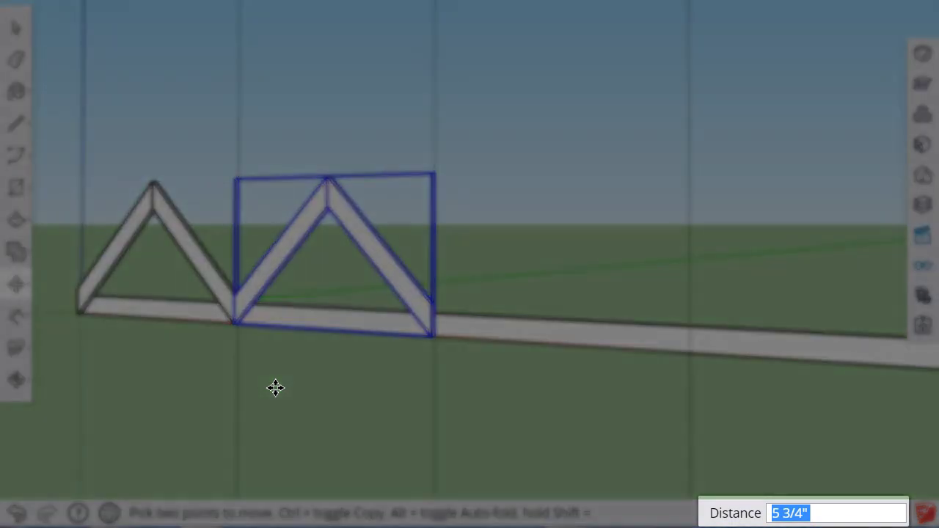
text(*3)
key(Return)
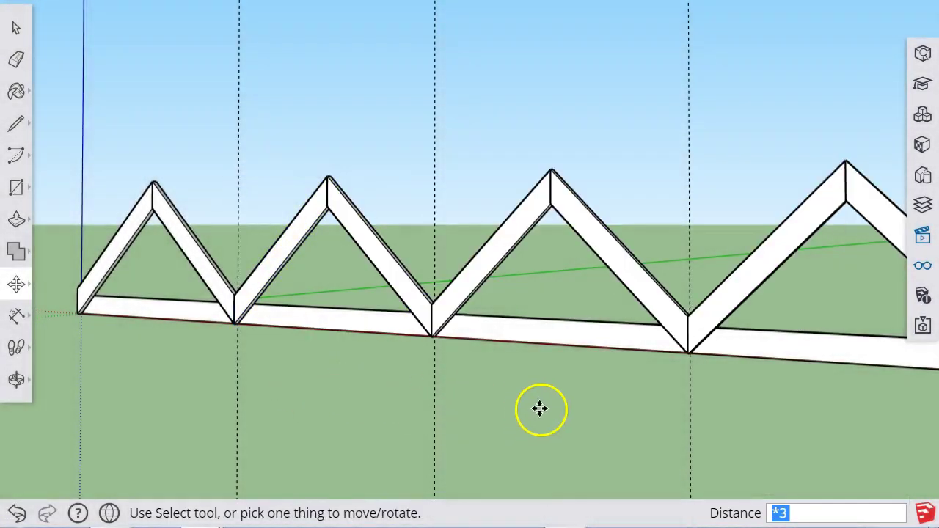
Examine how the last triangle lines up with the far end of the bottom beam.
middle_drag(544, 408, 283, 411)
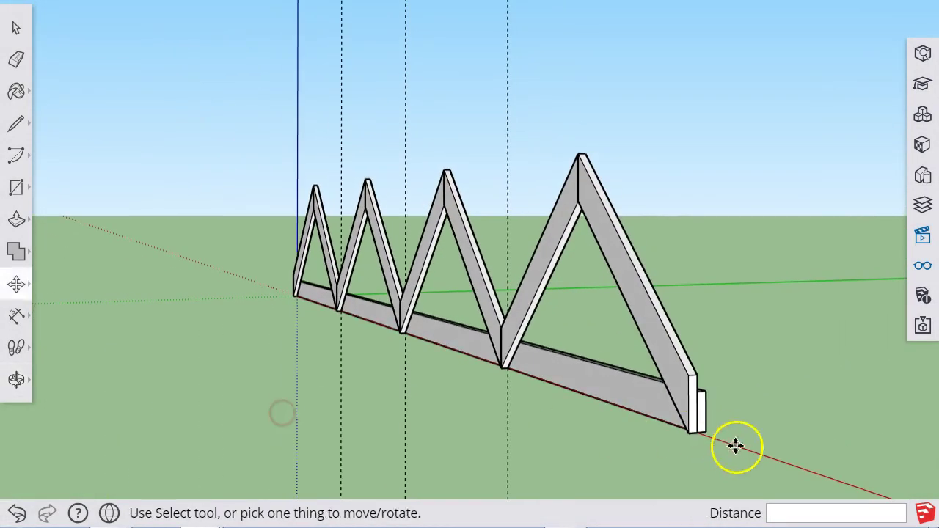
middle_drag(732, 447, 627, 421)
scroll(442, 375, up, 5)
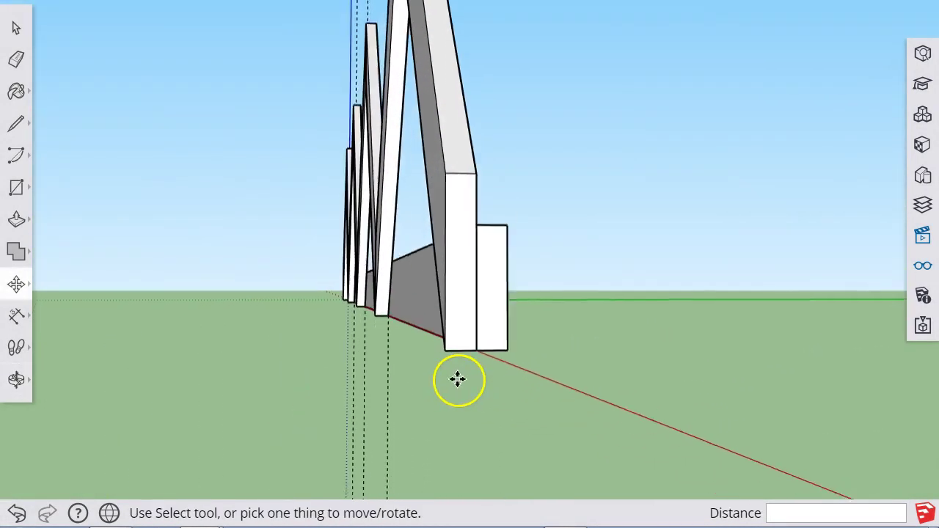
scroll(458, 378, up, 4)
mouse_move(583, 384)
middle_down()
mouse_move(569, 373)
mouse_move(698, 374)
middle_up()
scroll(338, 379, down, 5)
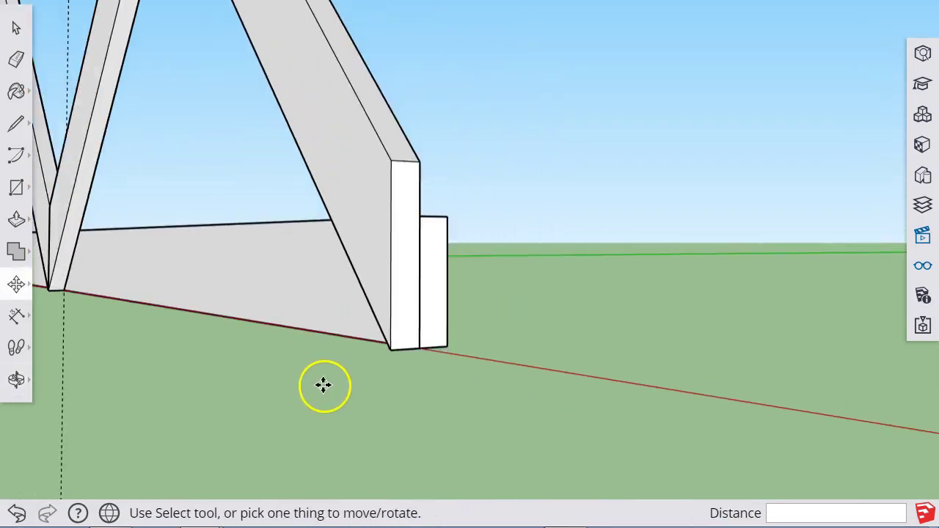
scroll(323, 388, down, 3)
middle_drag(246, 409, 457, 372)
scroll(338, 385, down, 4)
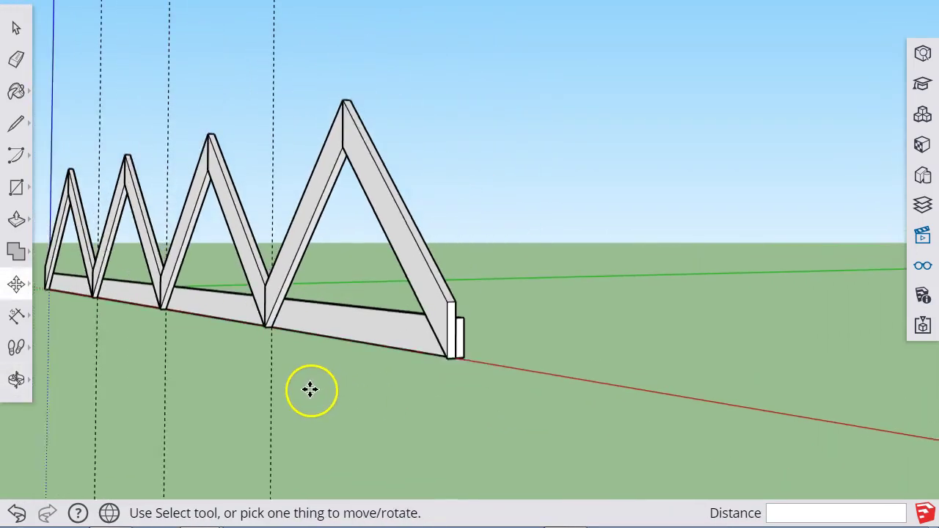
middle_drag(311, 389, 489, 440)
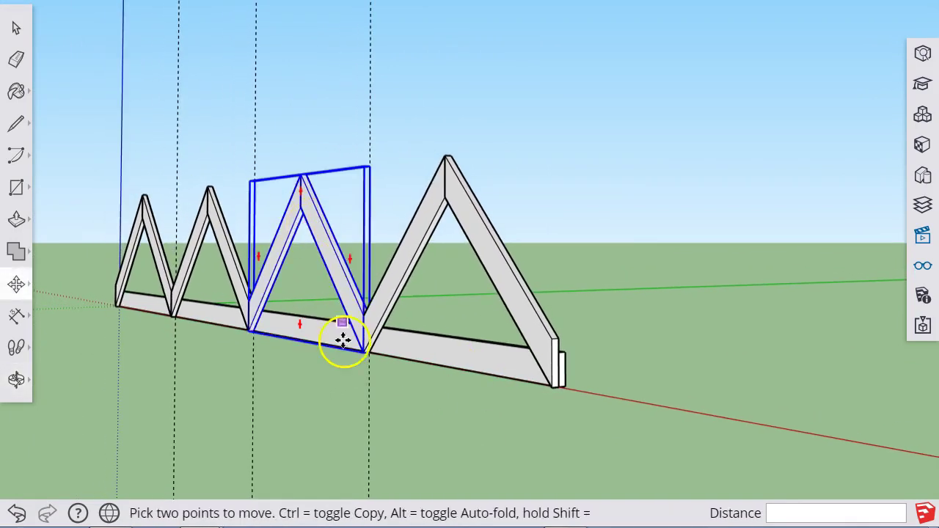
Make a component named Truss from the bottom beam and all four triangles.
click(16, 28)
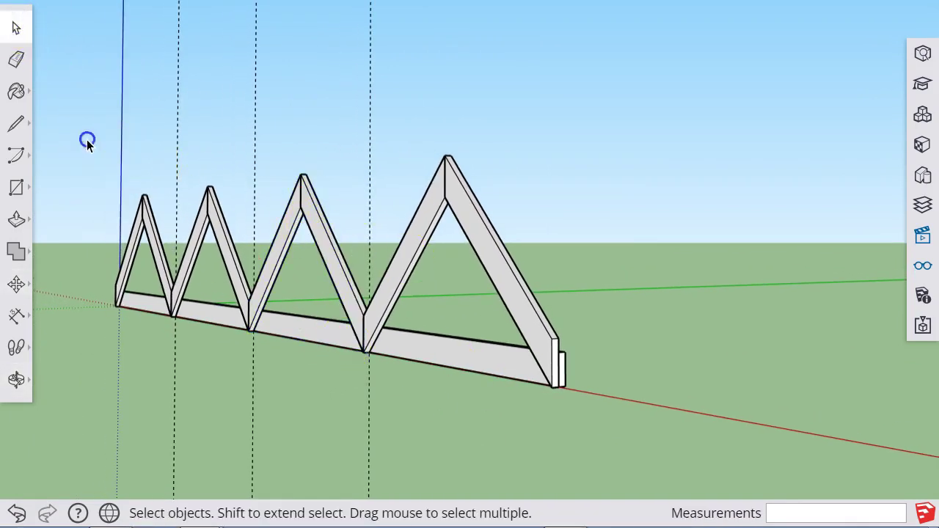
drag(87, 139, 646, 418)
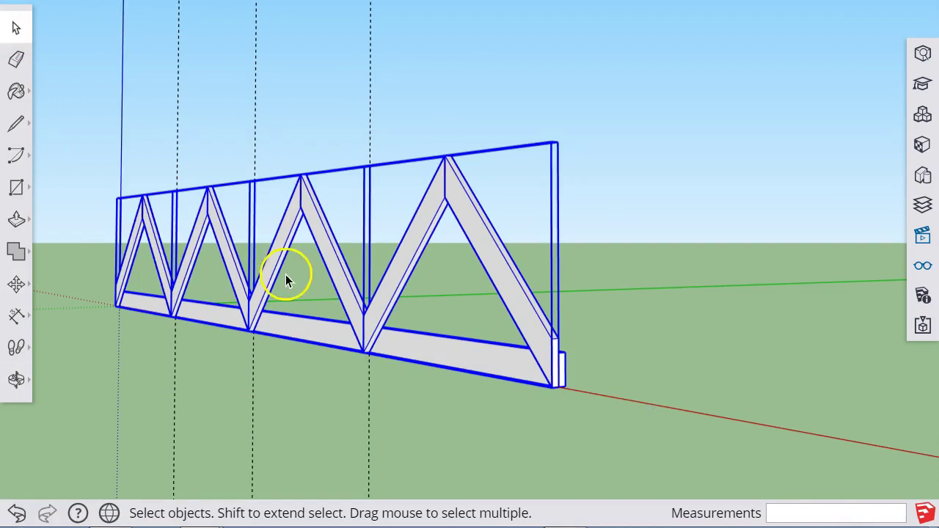
right_click(394, 285)
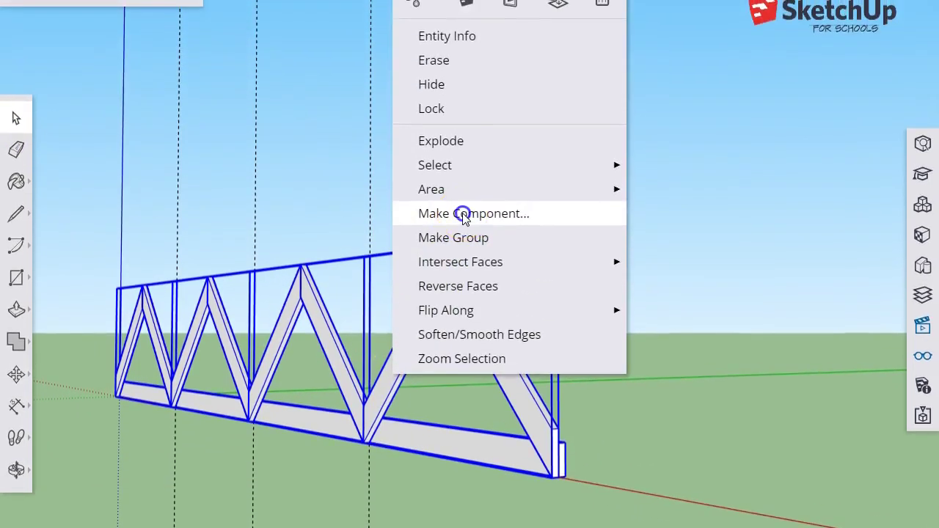
click(462, 213)
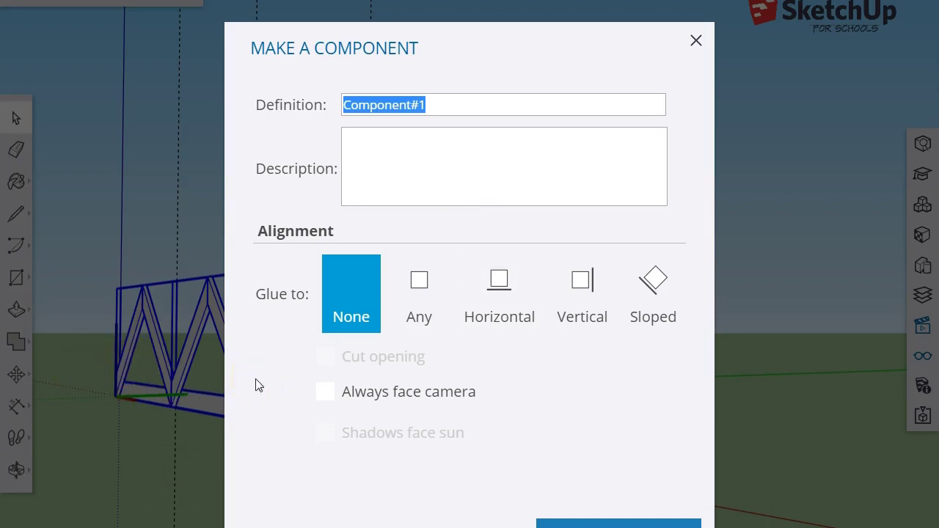
text(Truss)
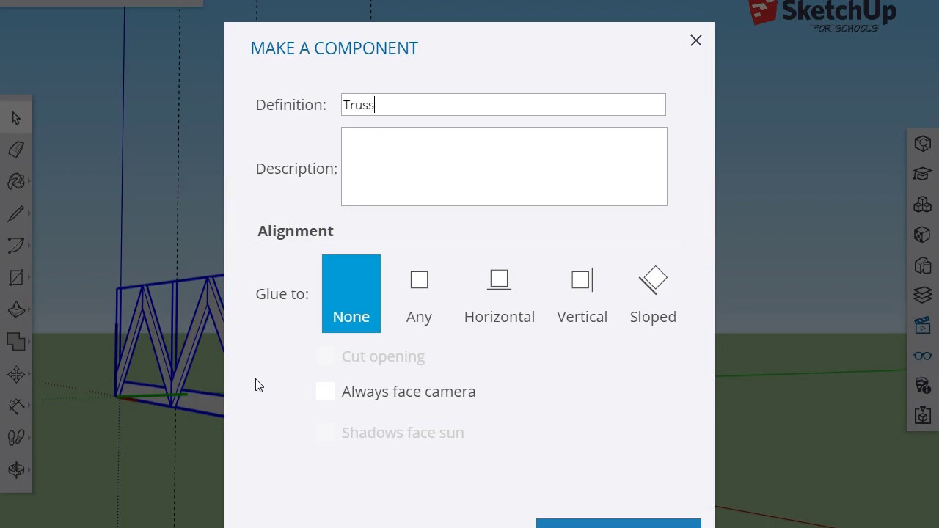
key(Return)
Place a copy of the truss about 2 13/16" away along the green axis, parallel to the original.
middle_drag(589, 491, 351, 474)
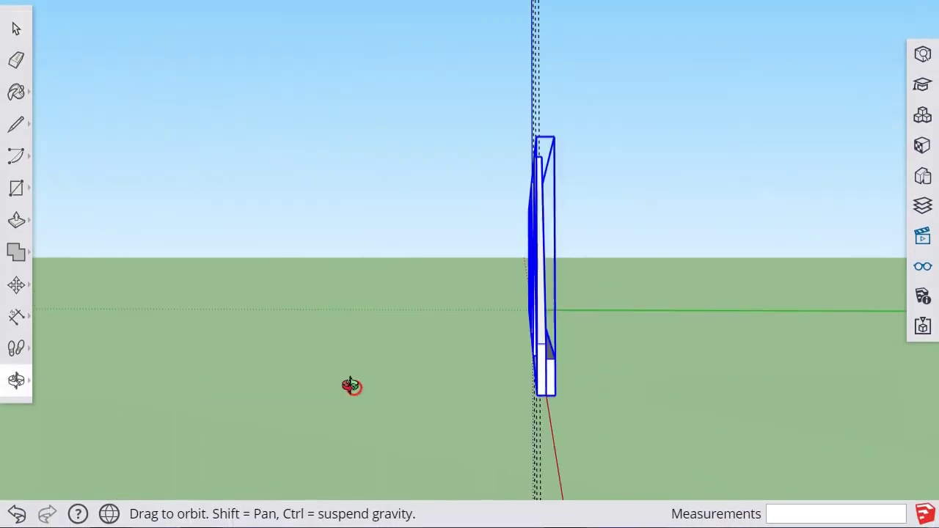
middle_drag(352, 386, 234, 360)
middle_drag(503, 413, 440, 447)
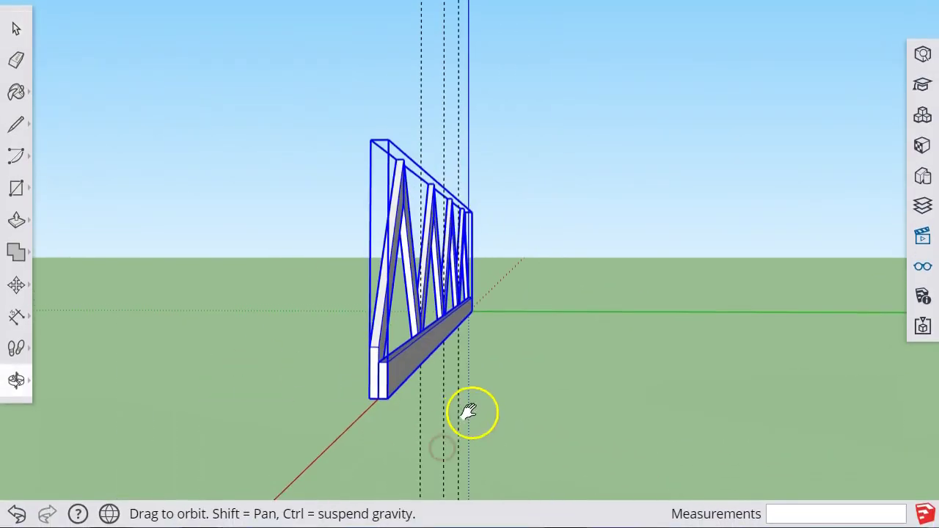
key(m)
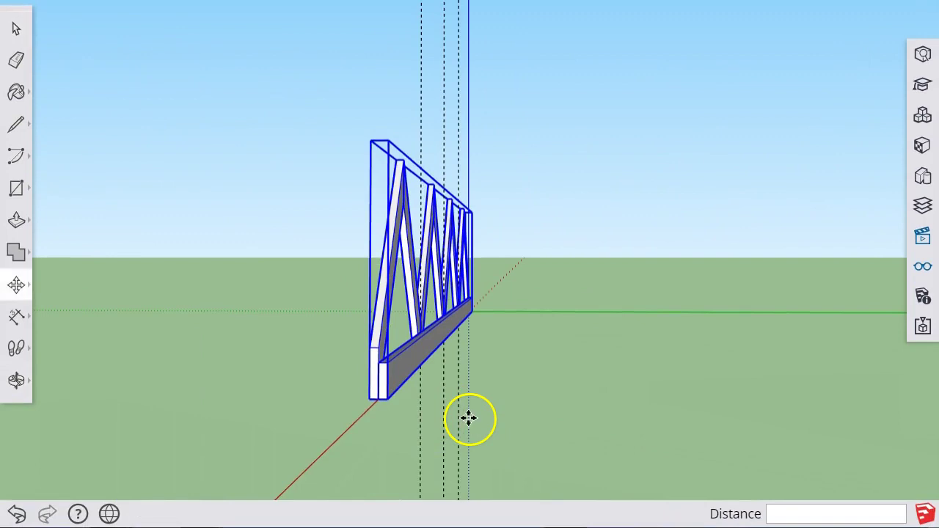
key(ctrl)
click(388, 397)
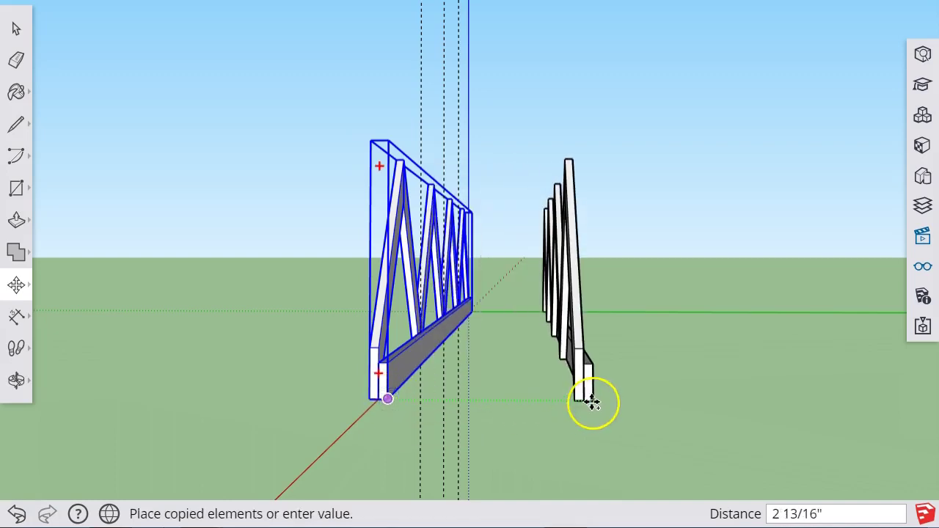
click(593, 402)
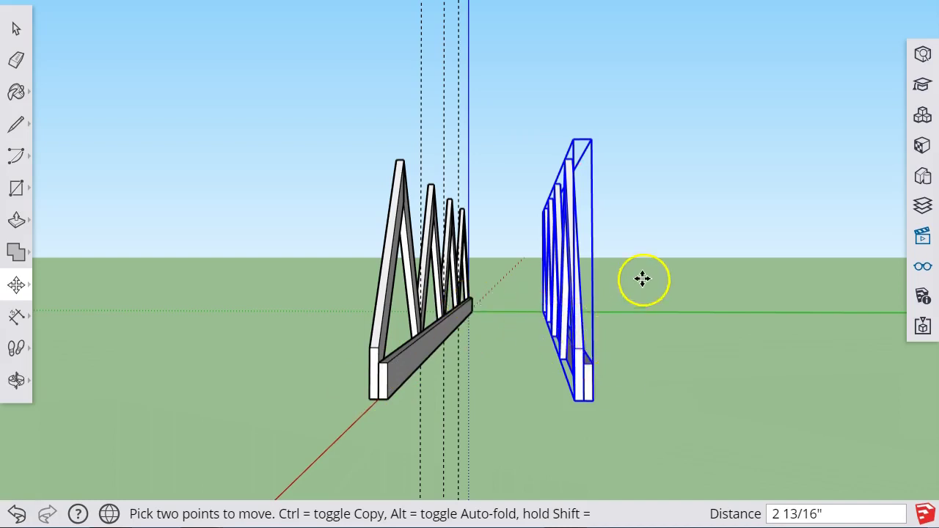
Rotate the copied truss half a turn about the vertical axis at its middle joint so its diagonals face outward.
scroll(643, 279, down, 4)
middle_drag(664, 281, 201, 459)
middle_drag(522, 415, 549, 469)
scroll(511, 377, down, 2)
scroll(511, 376, up, 2)
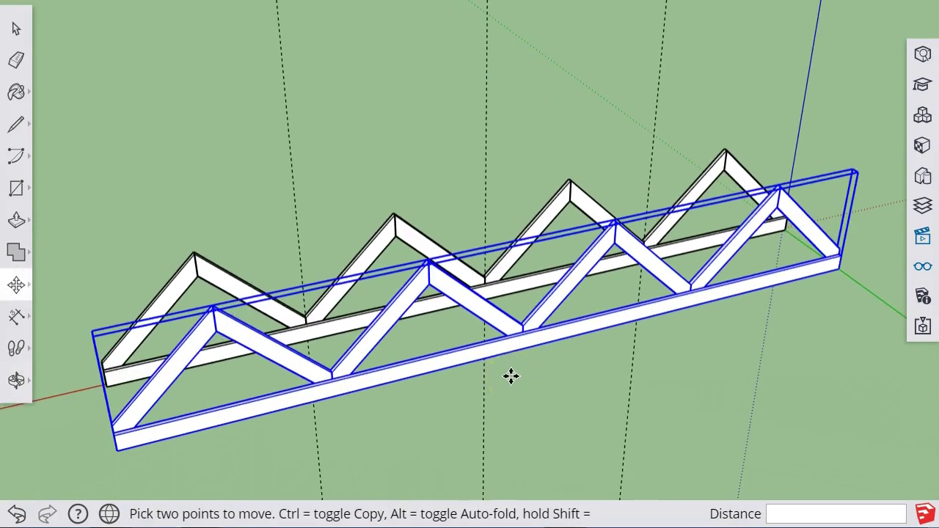
scroll(524, 352, up, 2)
scroll(522, 283, up, 2)
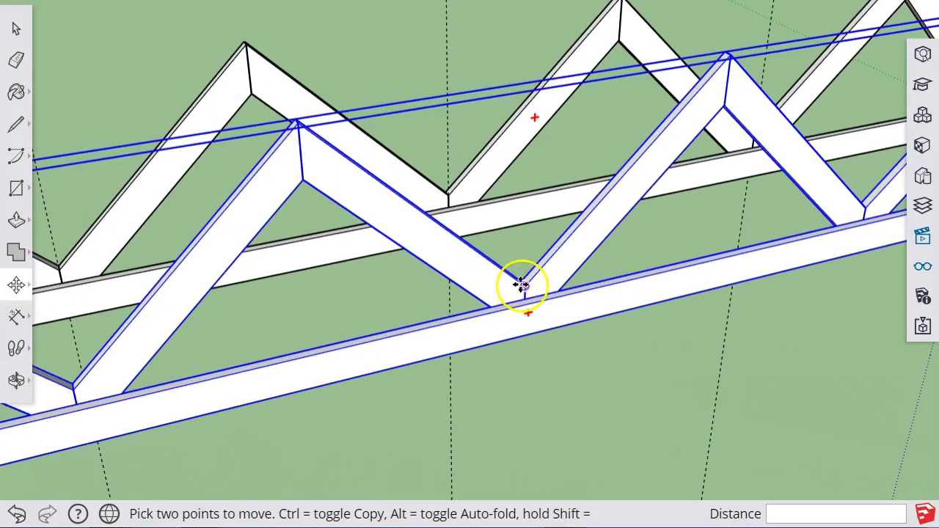
scroll(539, 357, up, 2)
scroll(541, 339, down, 3)
mouse_move(541, 339)
middle_down()
mouse_move(528, 389)
mouse_move(526, 331)
middle_up()
key(space)
click(518, 421)
click(16, 285)
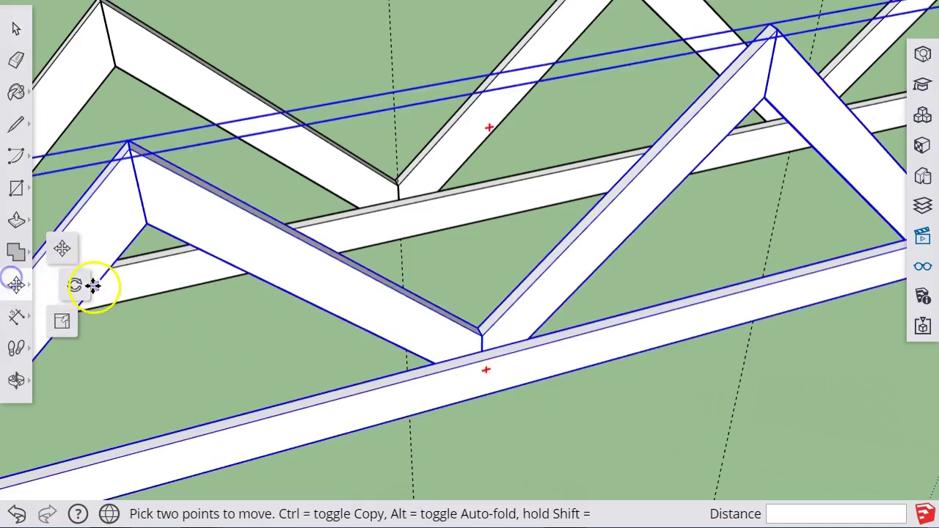
click(83, 286)
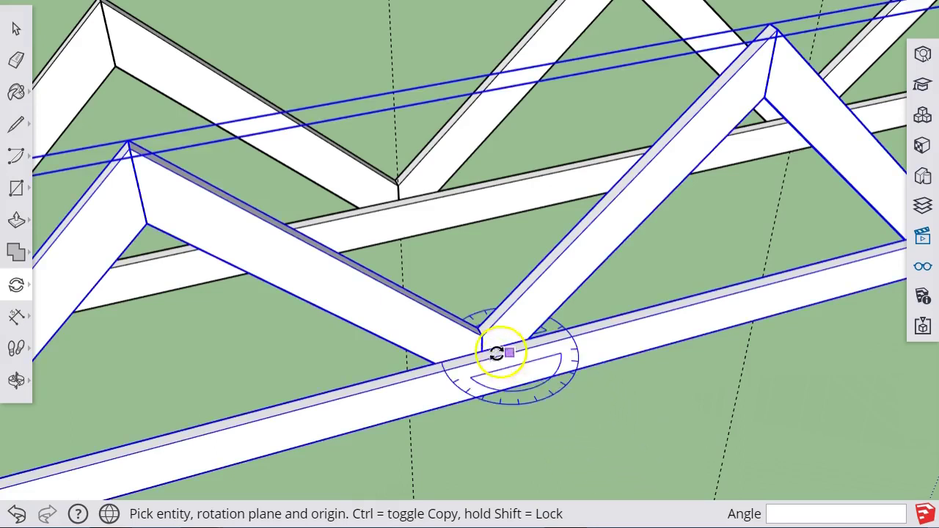
drag(477, 327, 480, 331)
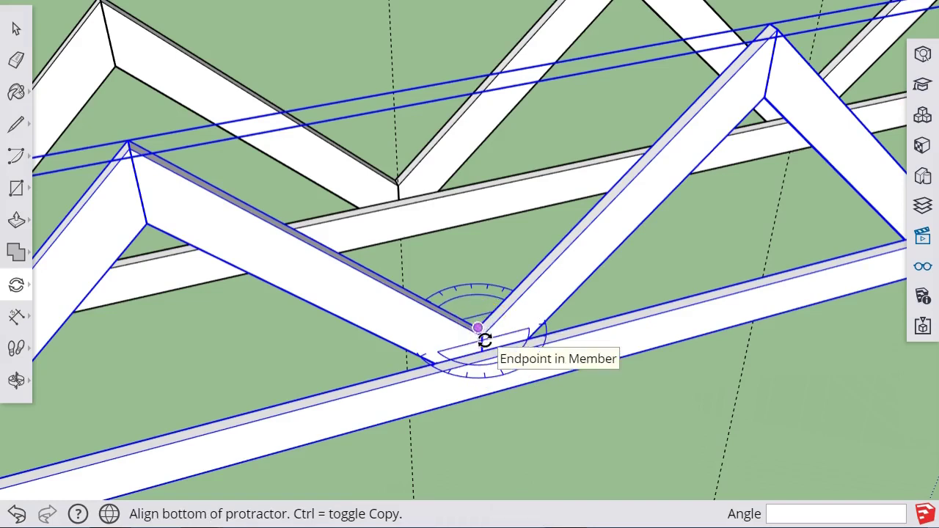
scroll(485, 337, up, 3)
drag(479, 337, 451, 303)
middle_drag(560, 251, 544, 397)
scroll(544, 397, down, 5)
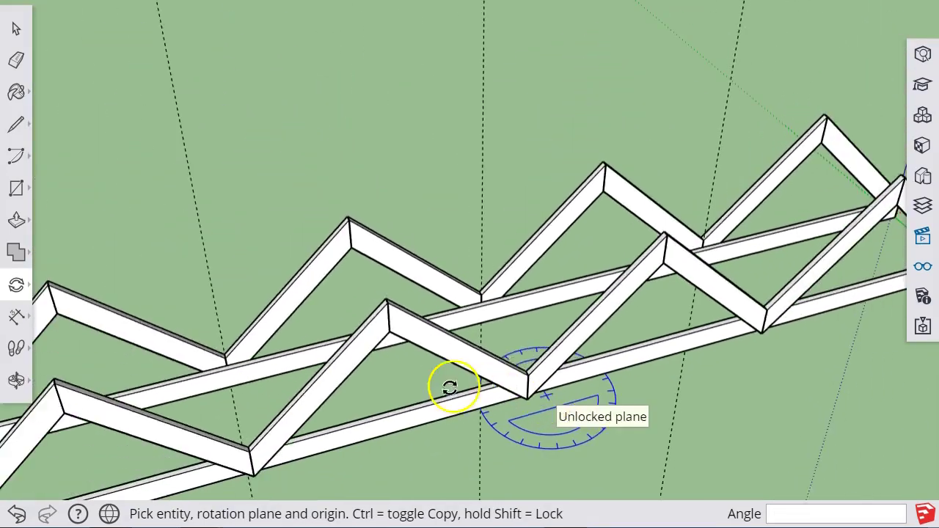
Inspect the two opposing trusses from their near end and around their peaks.
middle_drag(444, 392, 614, 333)
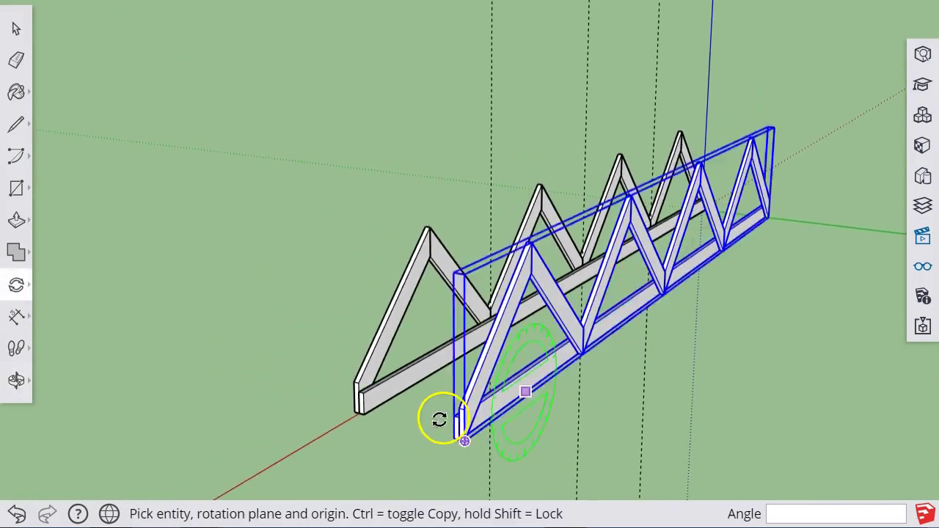
middle_drag(440, 418, 535, 389)
key(space)
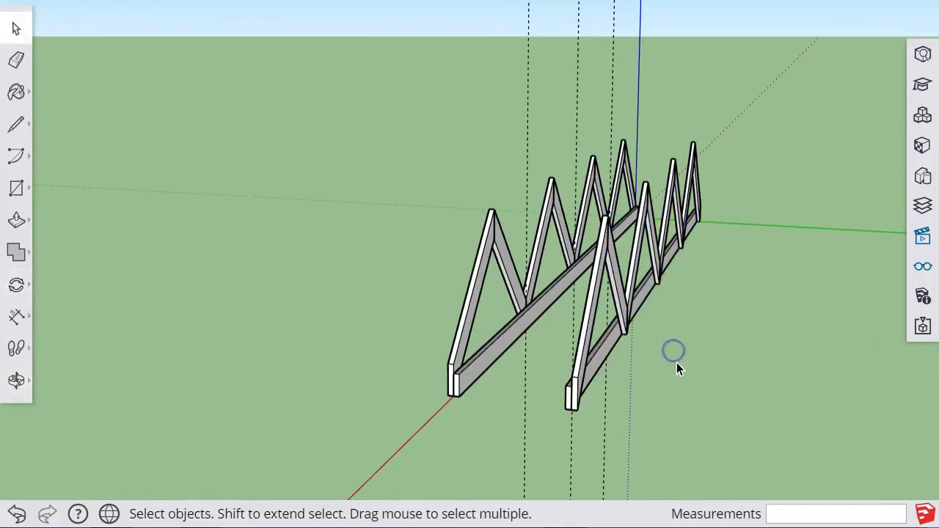
middle_drag(678, 363, 524, 419)
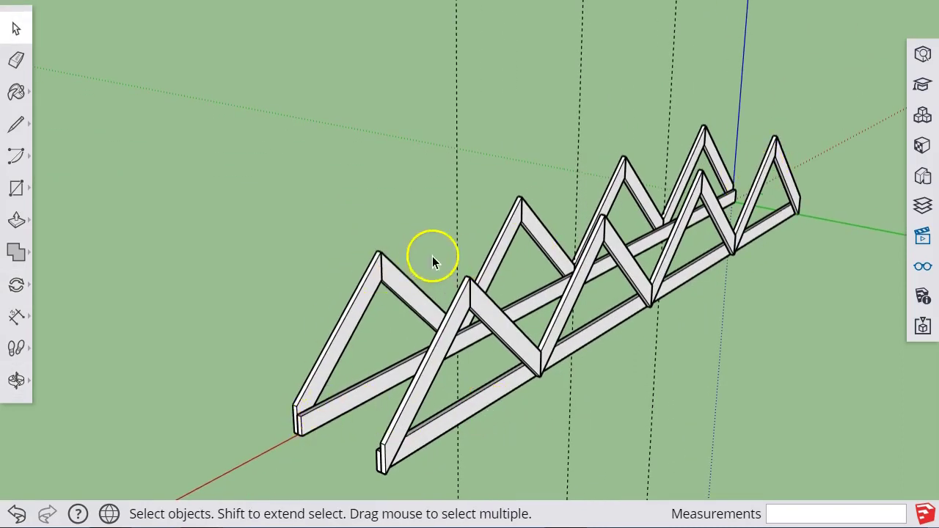
scroll(433, 259, up, 5)
middle_drag(432, 253, 401, 278)
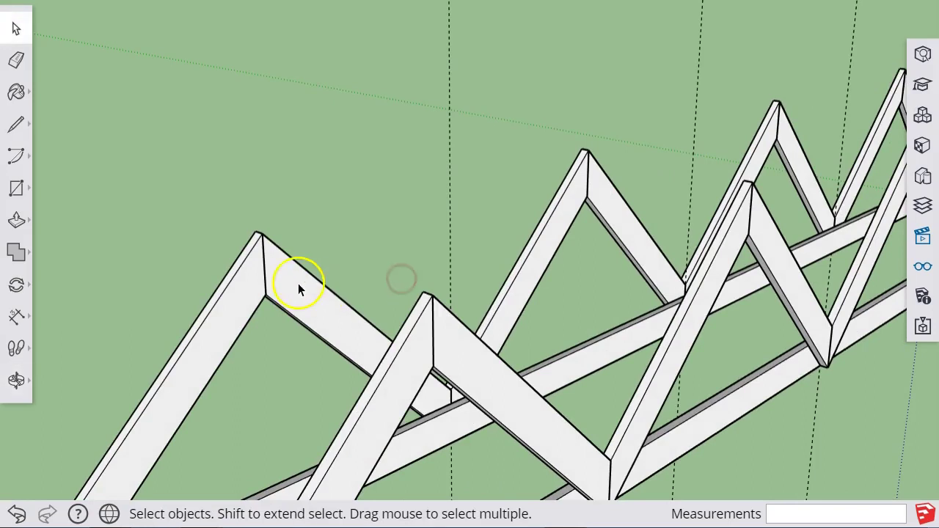
Open the truss component for editing and draw a 1' 5 1/4" by about 11/16" rectangle spanning its peaks from first to last.
click(298, 283)
double_click(293, 284)
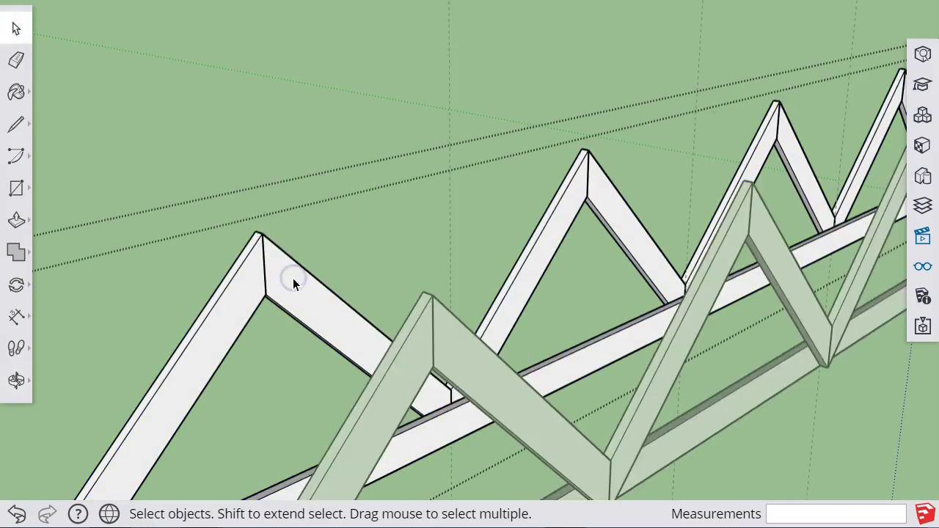
middle_drag(156, 94, 212, 46)
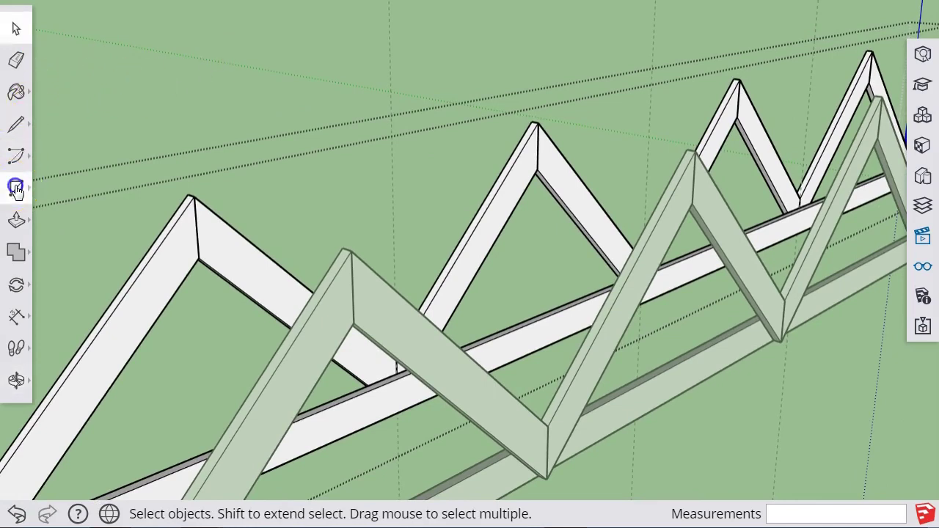
click(17, 186)
click(196, 198)
click(200, 256)
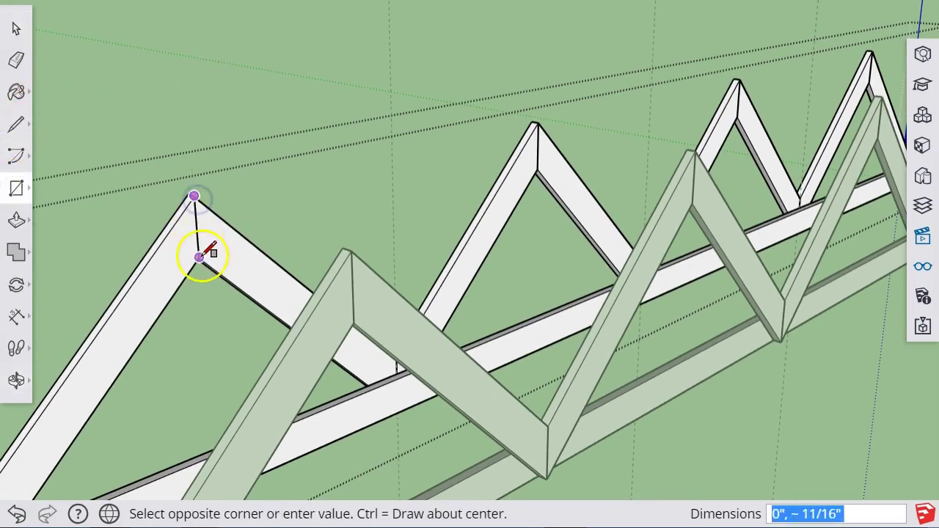
click(870, 79)
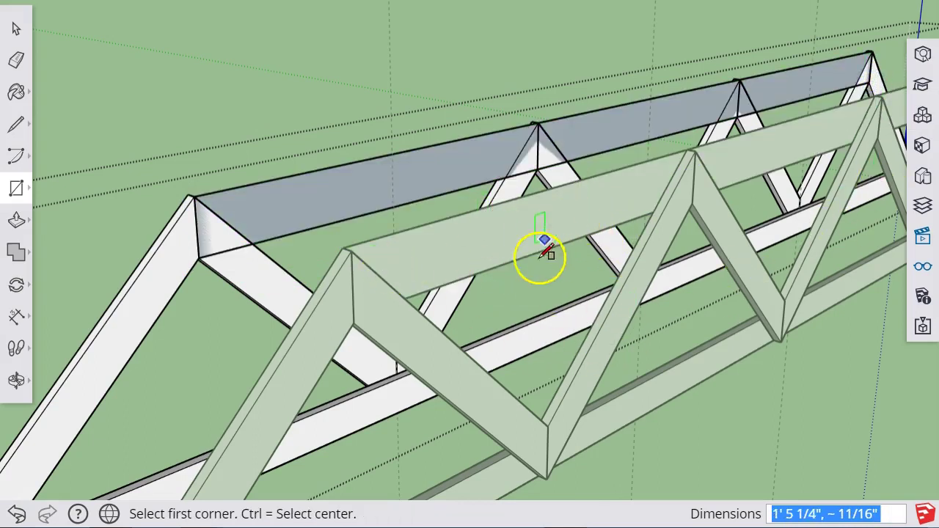
Extrude the rectangle between the peaks with Push/Pull into a thin top beam.
scroll(297, 349, up, 2)
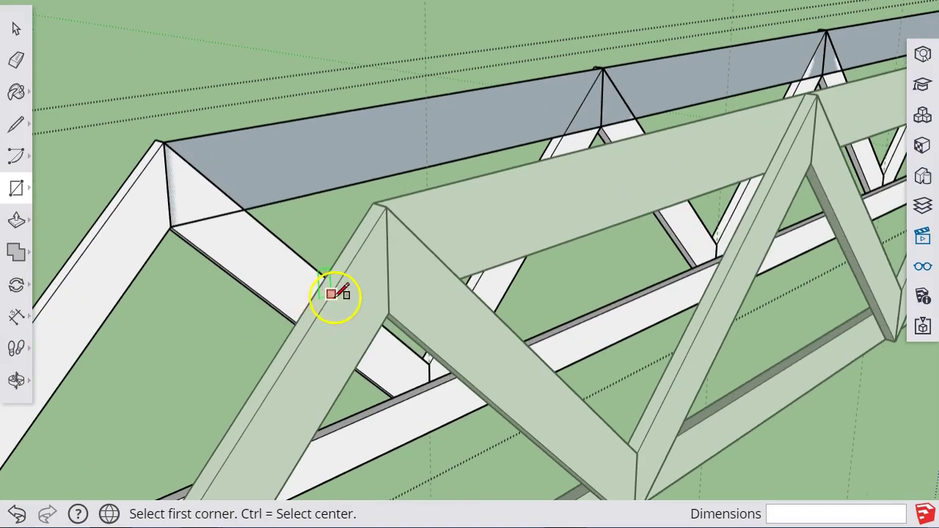
middle_drag(345, 286, 437, 404)
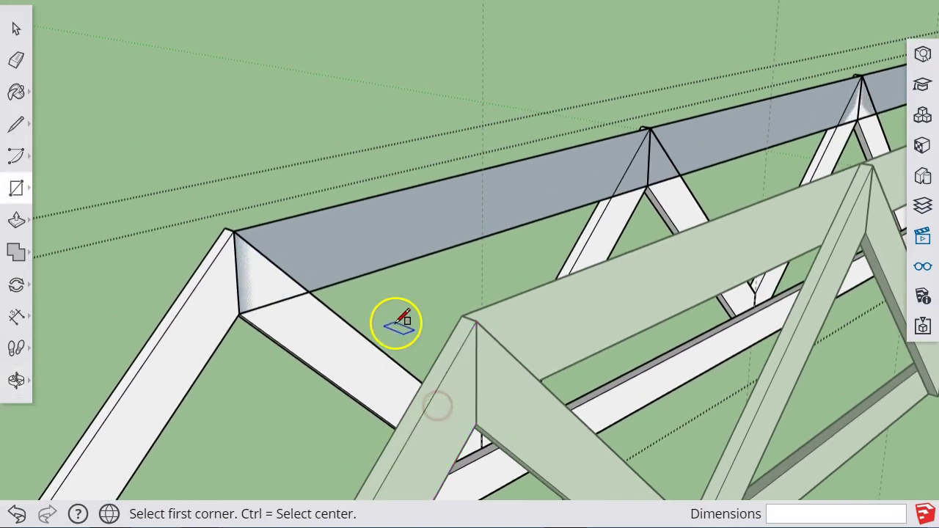
key(p)
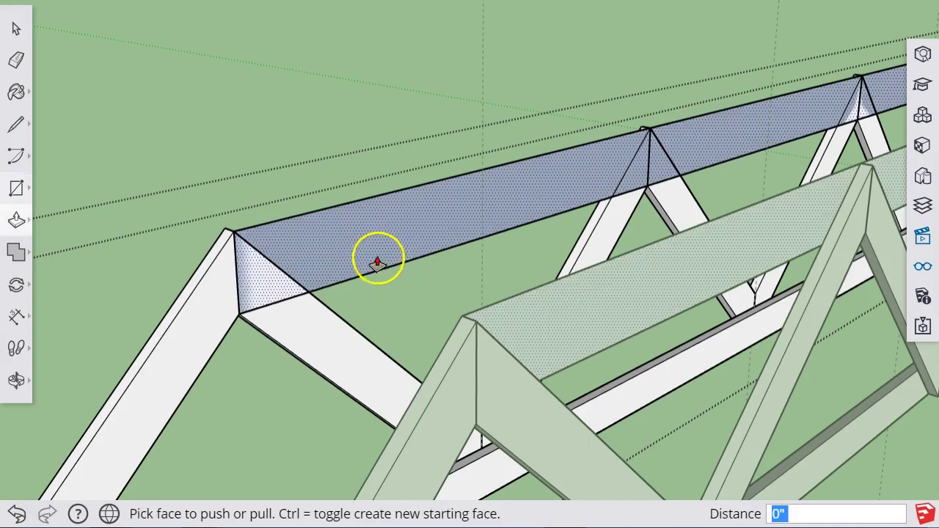
mouse_move(377, 258)
mouse_down()
mouse_move(372, 247)
mouse_move(384, 253)
mouse_up()
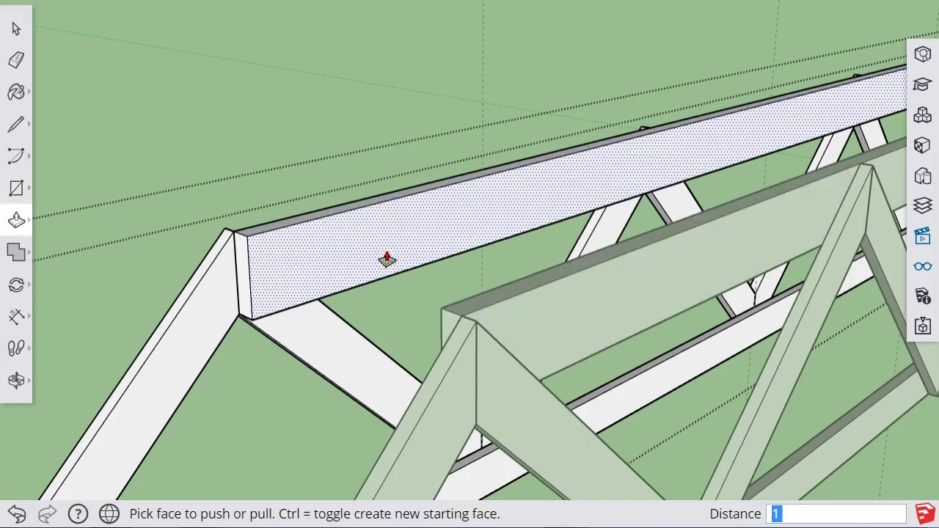
click(387, 259)
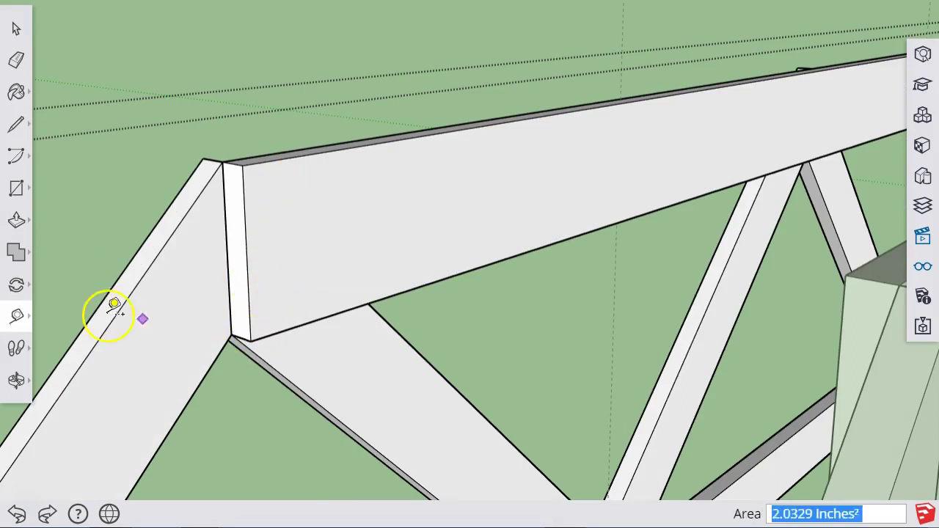
Mark a guide point 0.5" above the top beam's lower end corner and push the beam's upper face down to it.
click(250, 340)
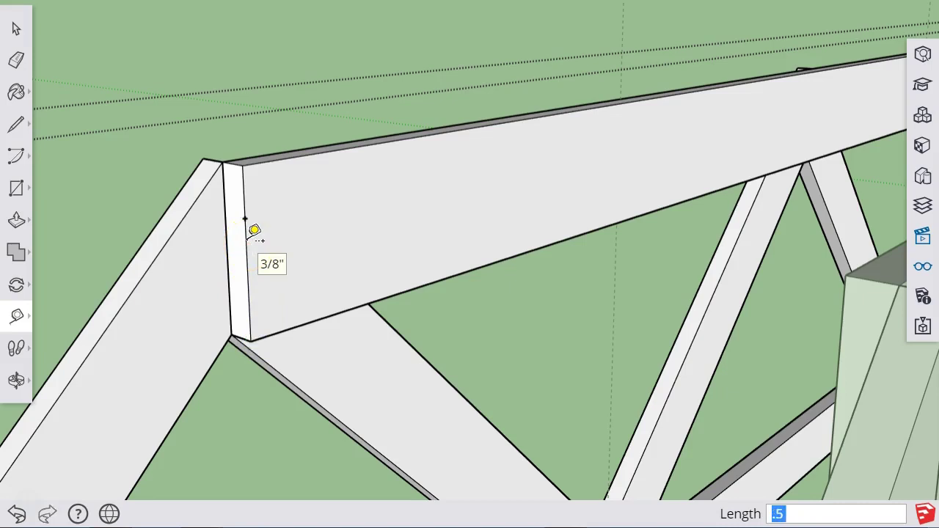
click(245, 218)
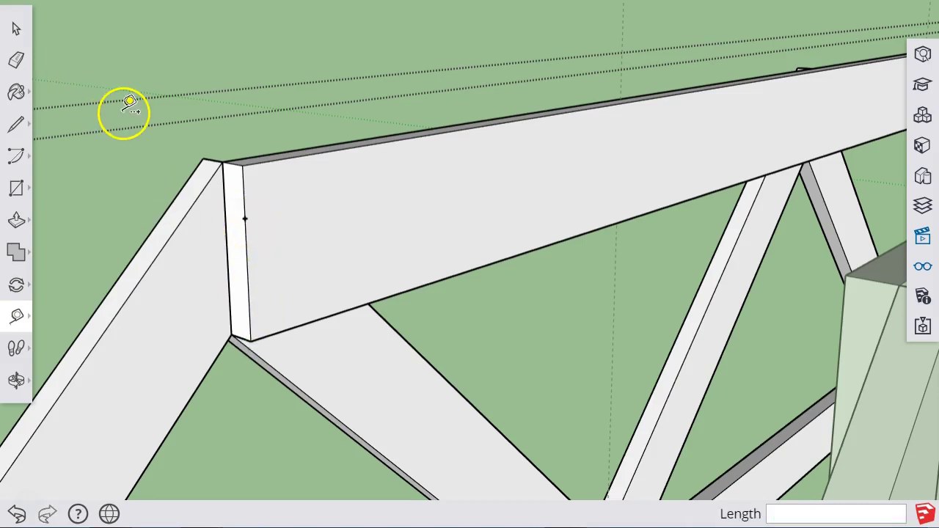
key(p)
drag(260, 167, 243, 218)
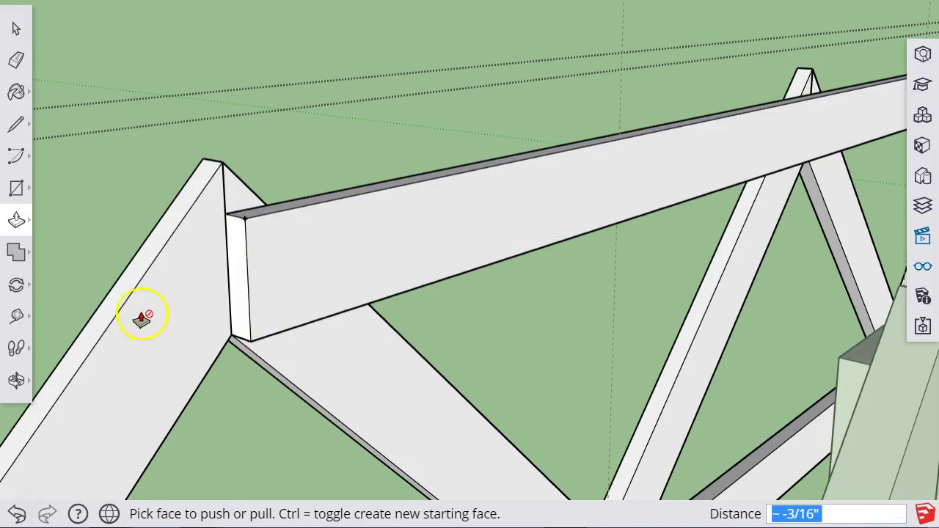
Check the top beam's end height with the Dimension tool and inspect both trusses from their near end.
click(19, 314)
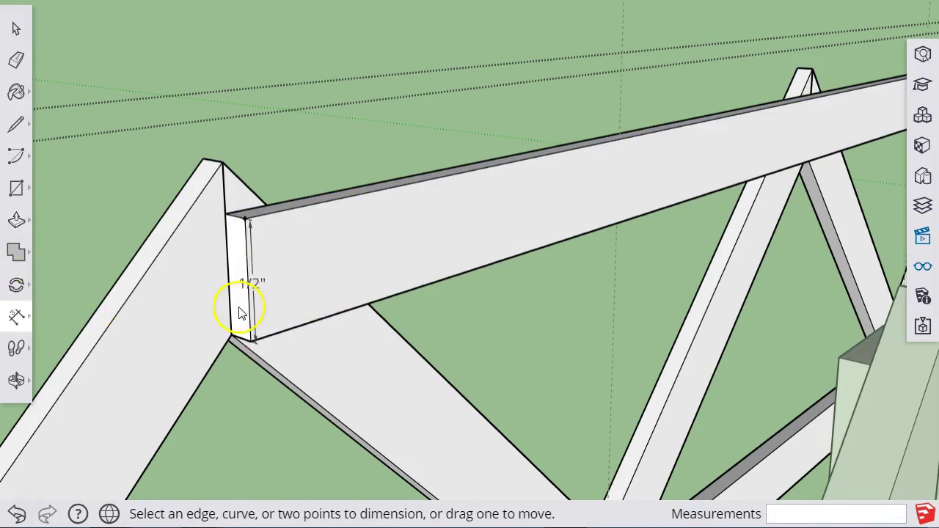
scroll(242, 311, down, 5)
middle_drag(276, 384, 264, 281)
middle_drag(359, 339, 572, 352)
middle_drag(93, 326, 264, 321)
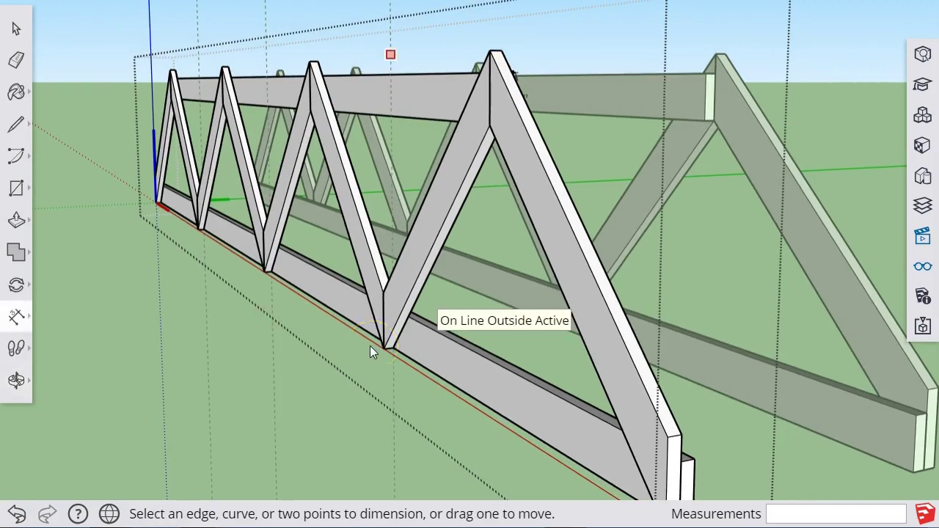